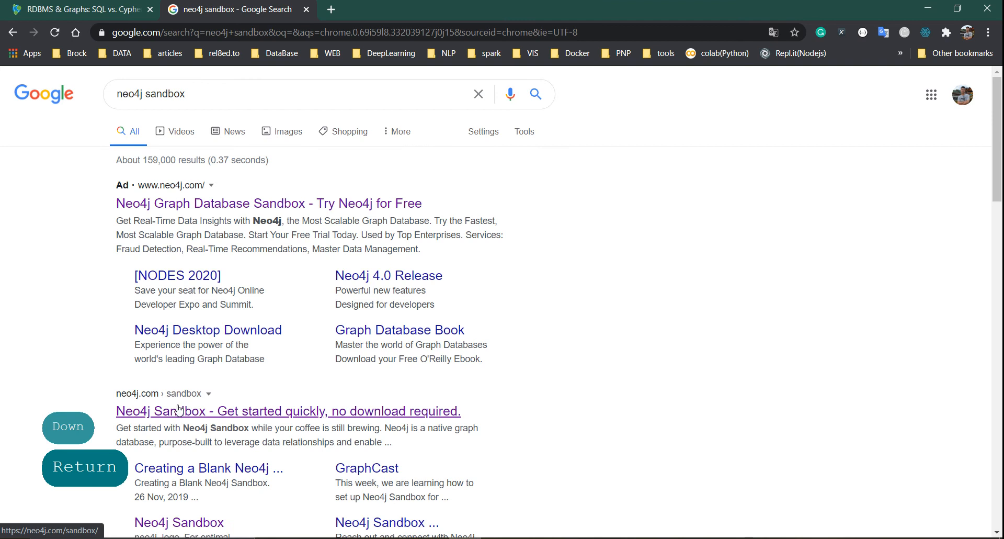
# Open the Neo4j Sandbox site from the search results, launch the free sandbox and log in with the Google account.
pyautogui.click(175, 414)
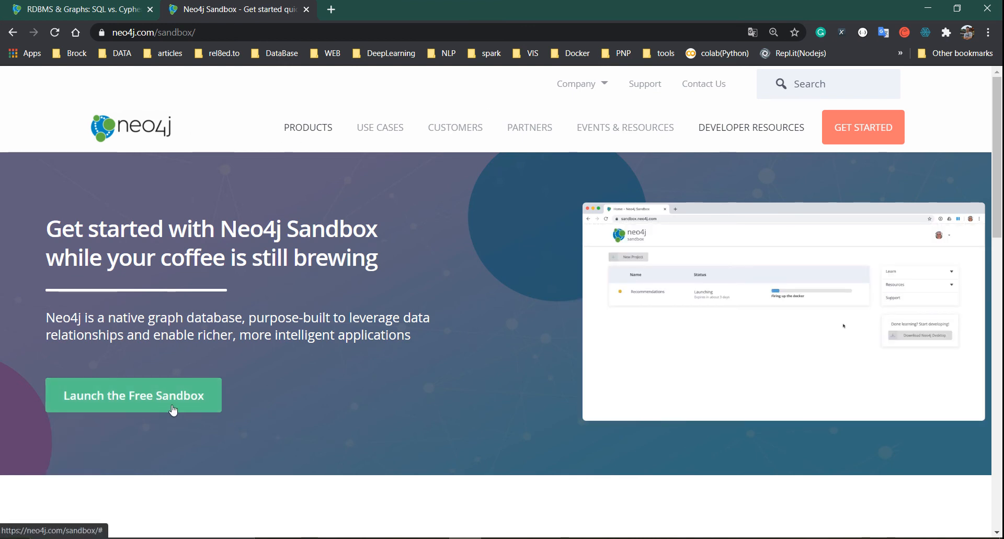
pyautogui.click(173, 409)
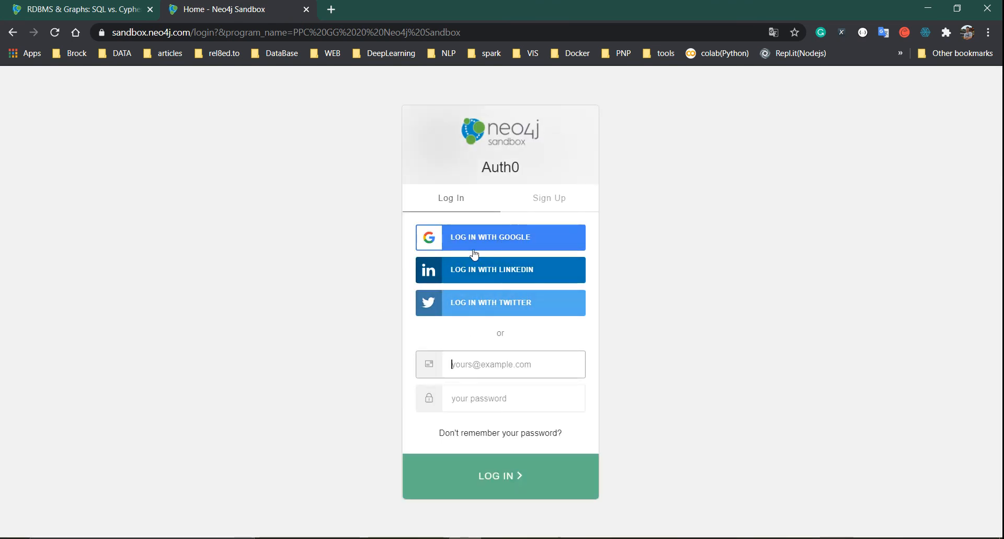
pyautogui.click(509, 243)
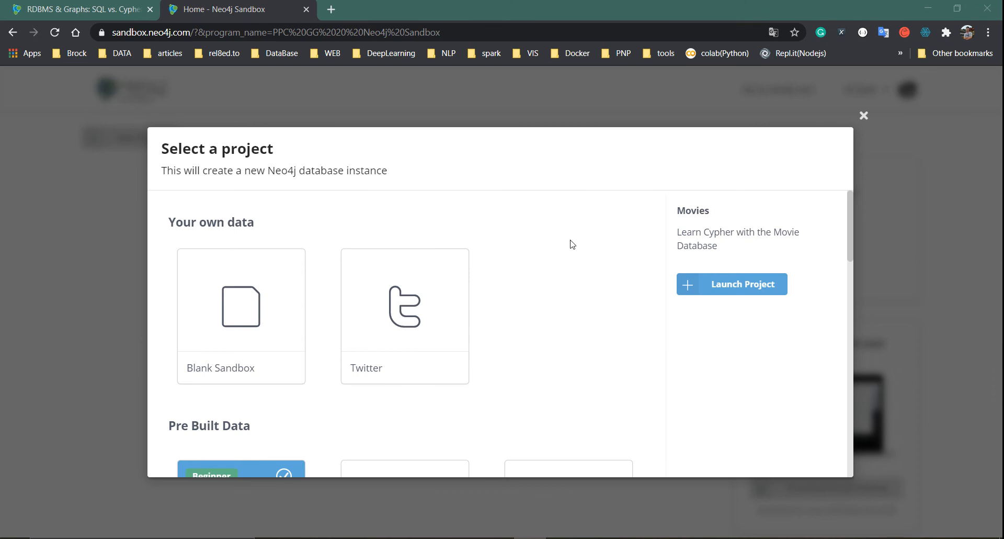
# Create a sandbox instance from the pre-built Movies project and launch it.
pyautogui.scroll(-3, 570, 246)
pyautogui.scroll(3, 374, 283)
pyautogui.scroll(-1, 569, 288)
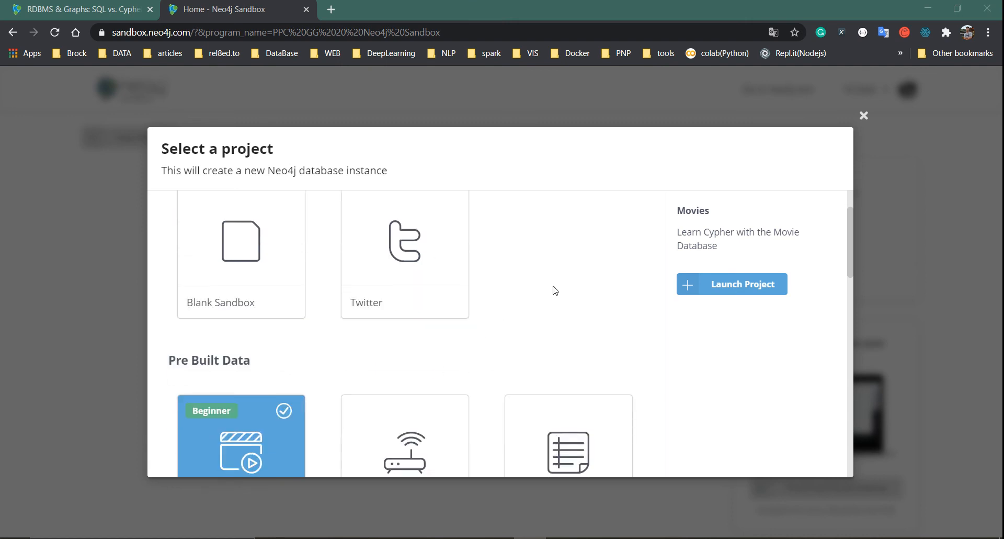
pyautogui.scroll(-2, 555, 291)
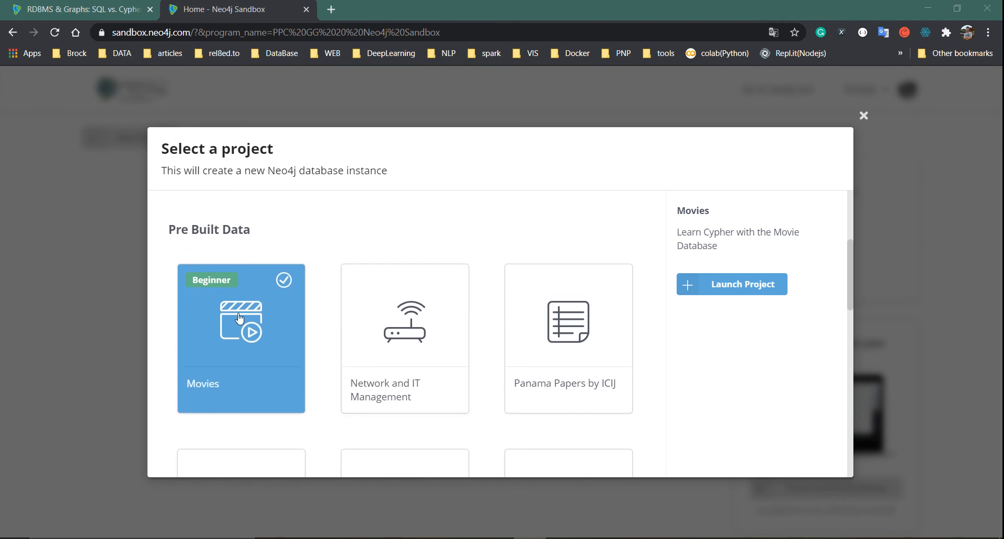
pyautogui.scroll(-1, 244, 248)
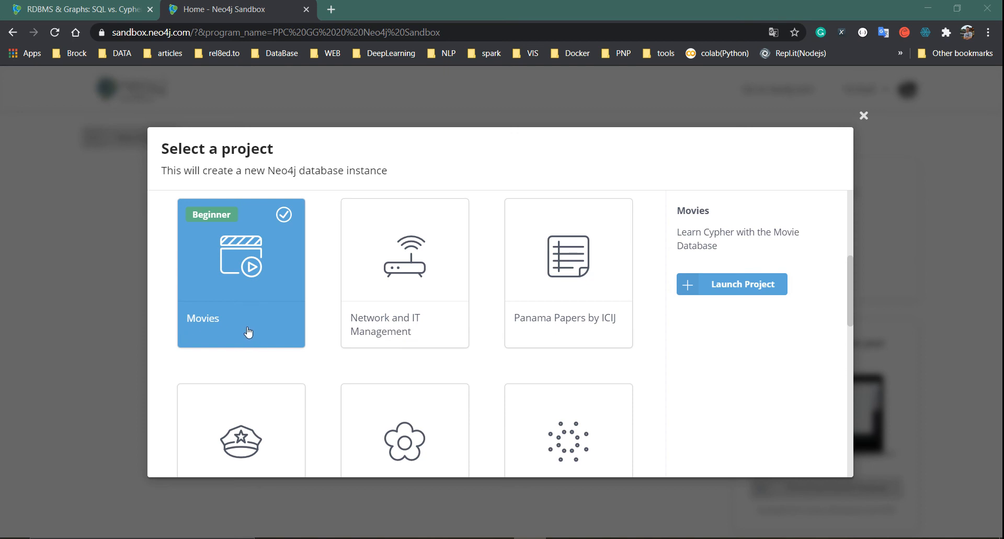
pyautogui.click(241, 300)
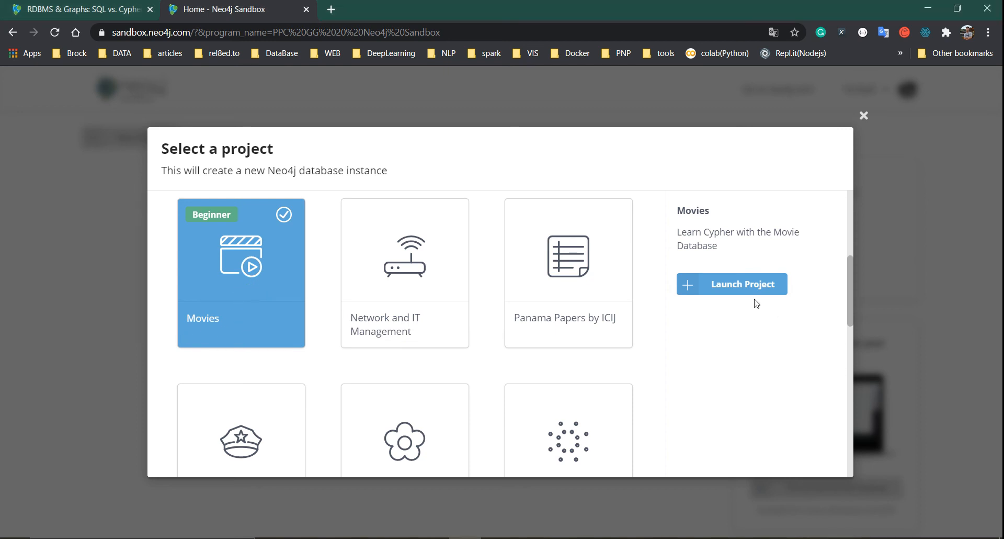
pyautogui.click(714, 286)
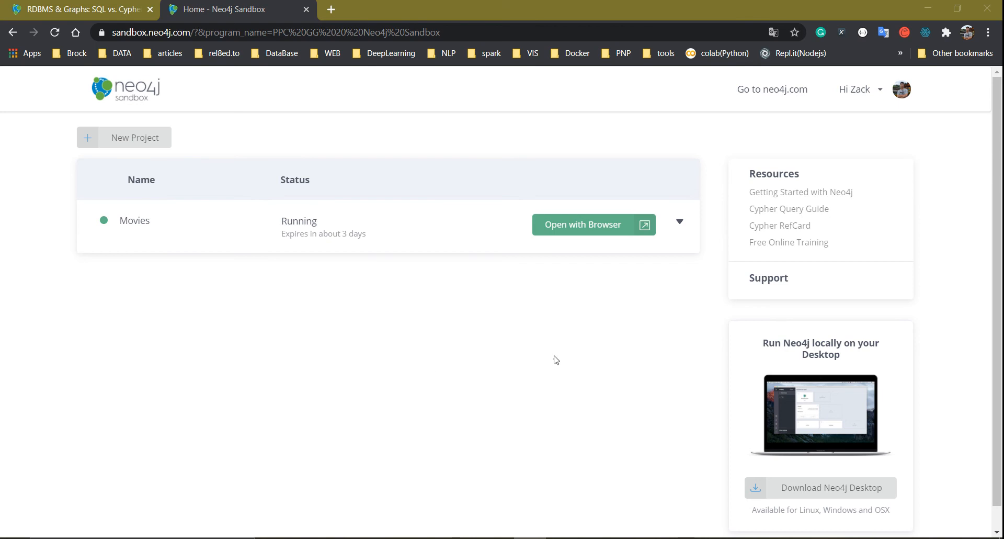
# Open the Movies project with Neo4j Browser and review the example movie query in the tutorial guide.
pyautogui.click(574, 224)
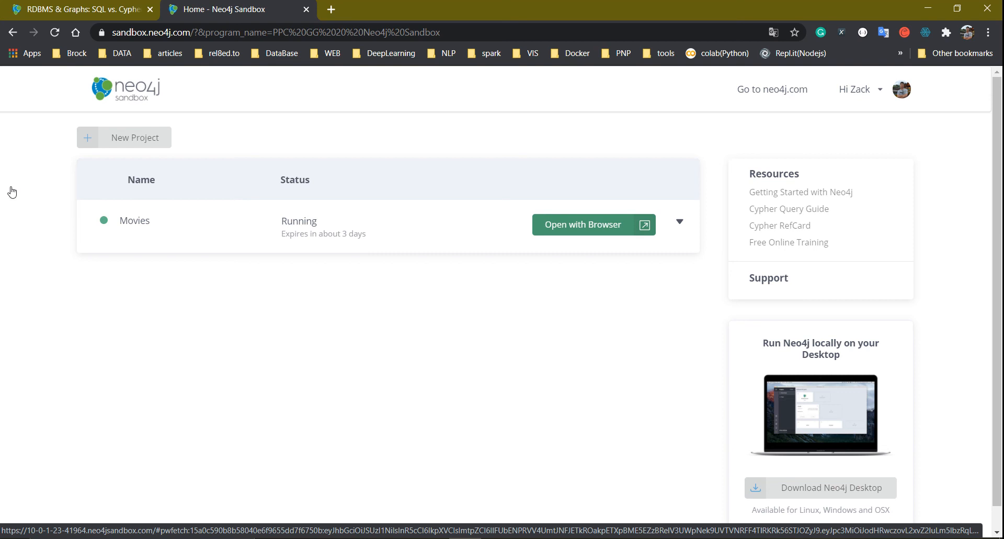
pyautogui.click(587, 233)
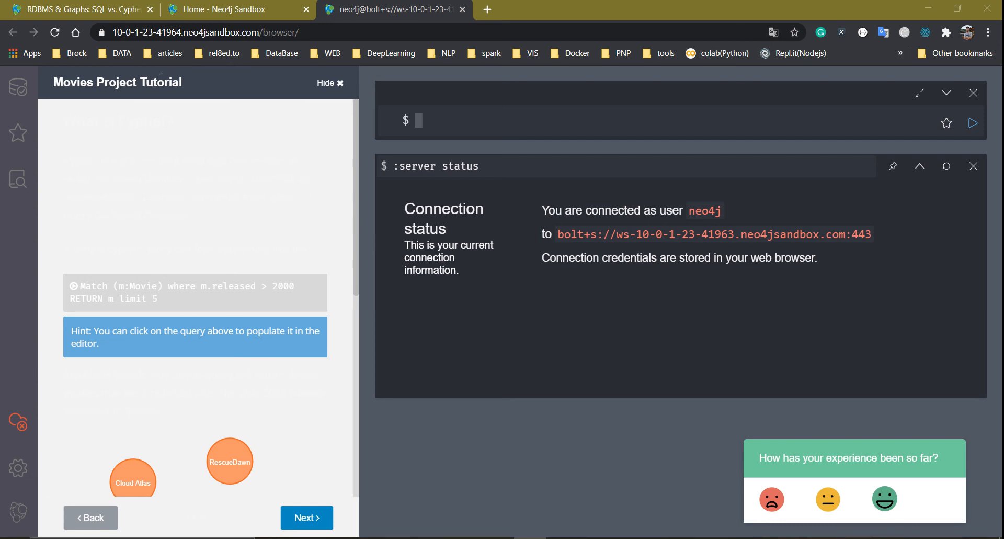
pyautogui.scroll(-3, 225, 230)
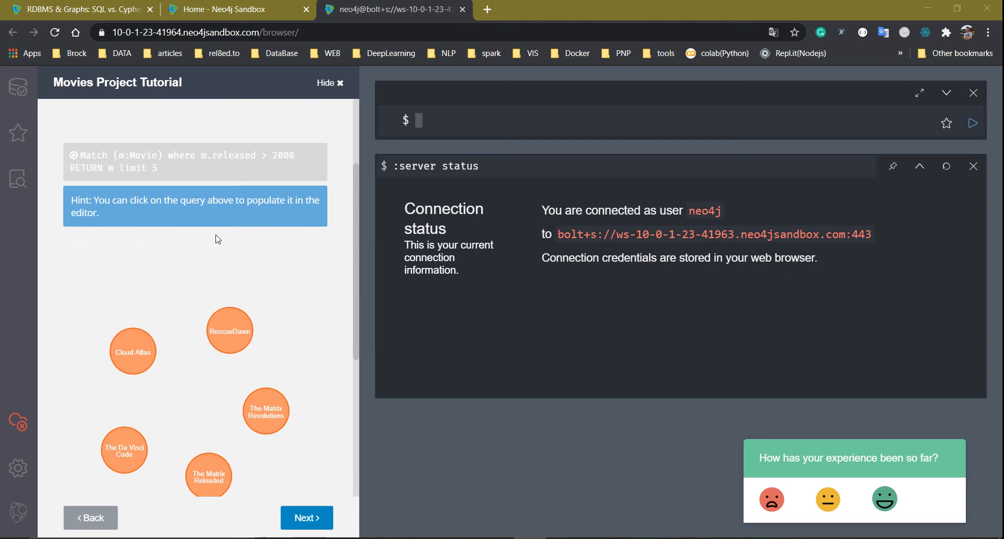
pyautogui.scroll(-2, 157, 342)
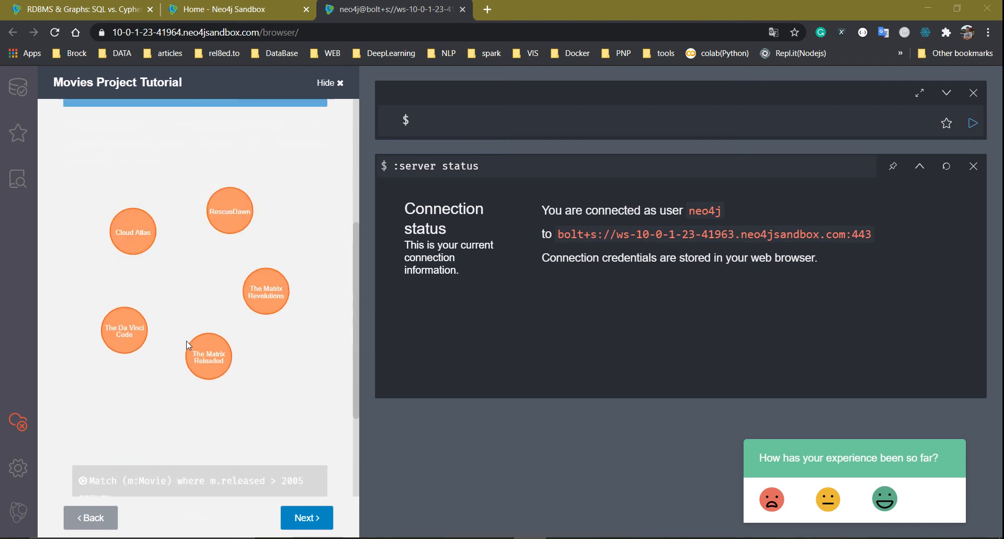
pyautogui.scroll(4, 190, 336)
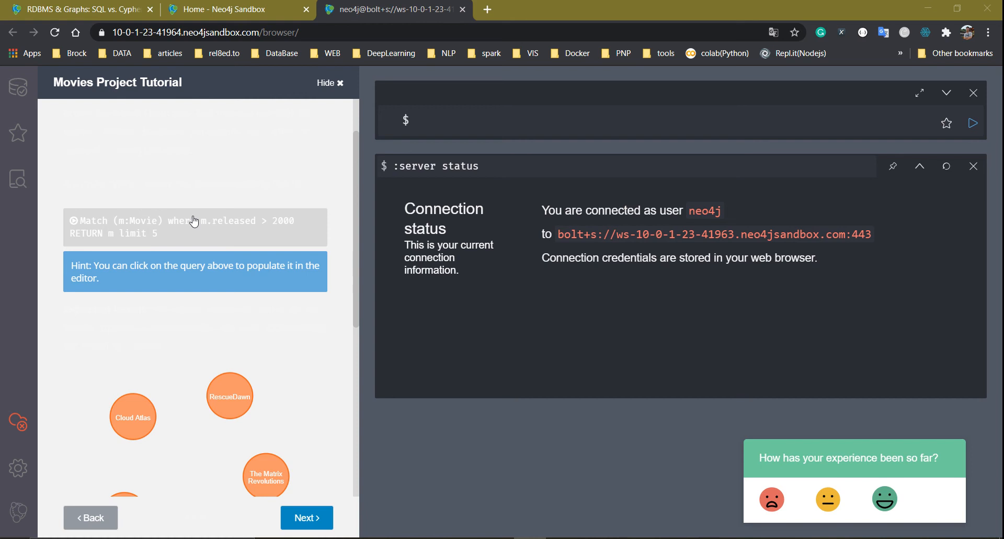
pyautogui.scroll(-1, 188, 216)
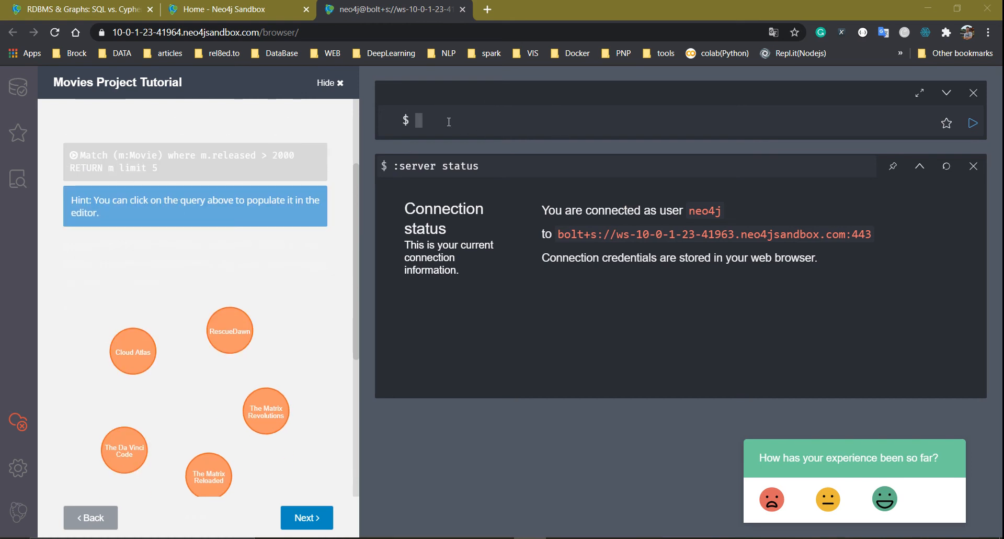
pyautogui.click(466, 121)
pyautogui.write('m')
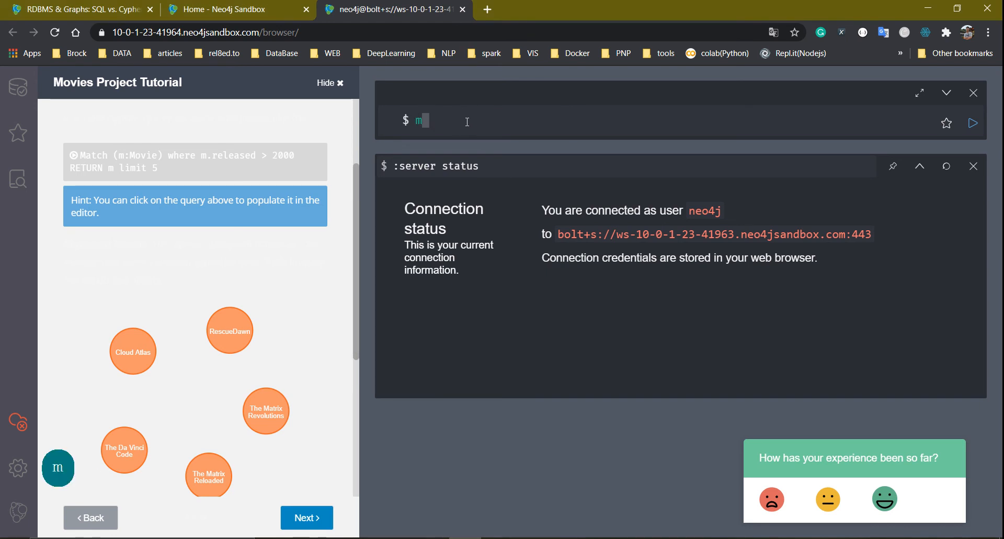
pyautogui.write('atcg')
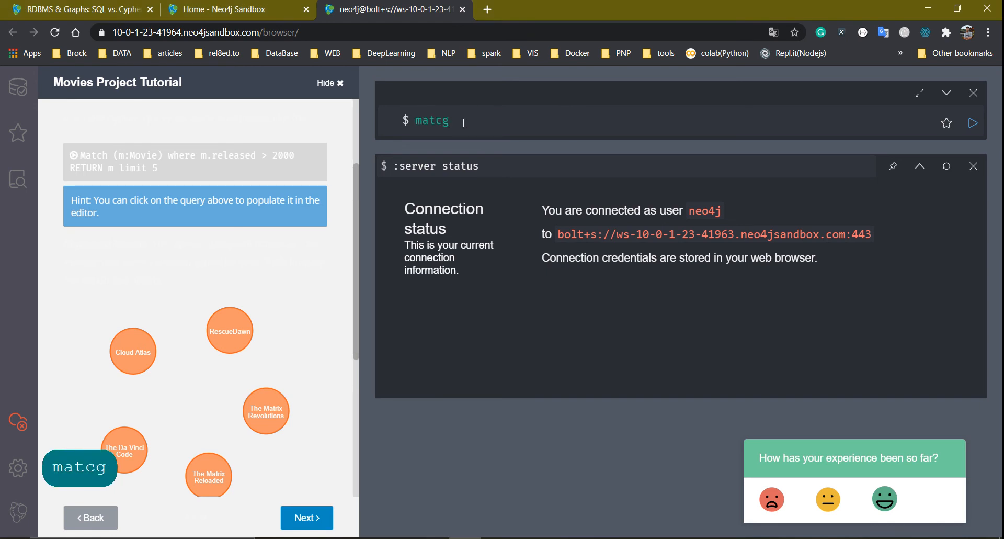
pyautogui.press('BackSpace')
pyautogui.press('BackSpace')
pyautogui.press('BackSpace')
pyautogui.press('BackSpace')
pyautogui.press('BackSpace')
# Load the guide's query "Match (m:Movie) where m.released > 2000 RETURN m limit 5" into the editor and run it.
pyautogui.click(214, 167)
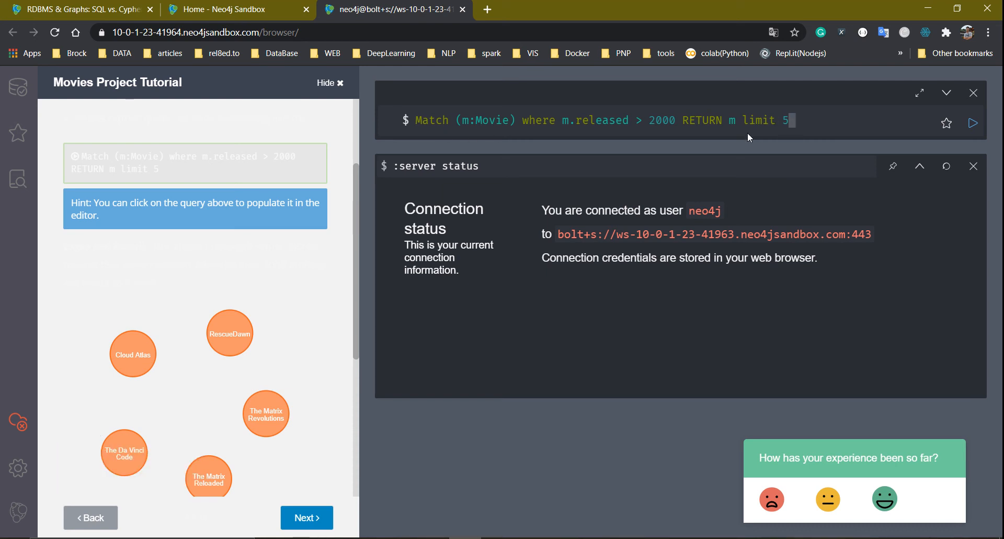
pyautogui.click(973, 124)
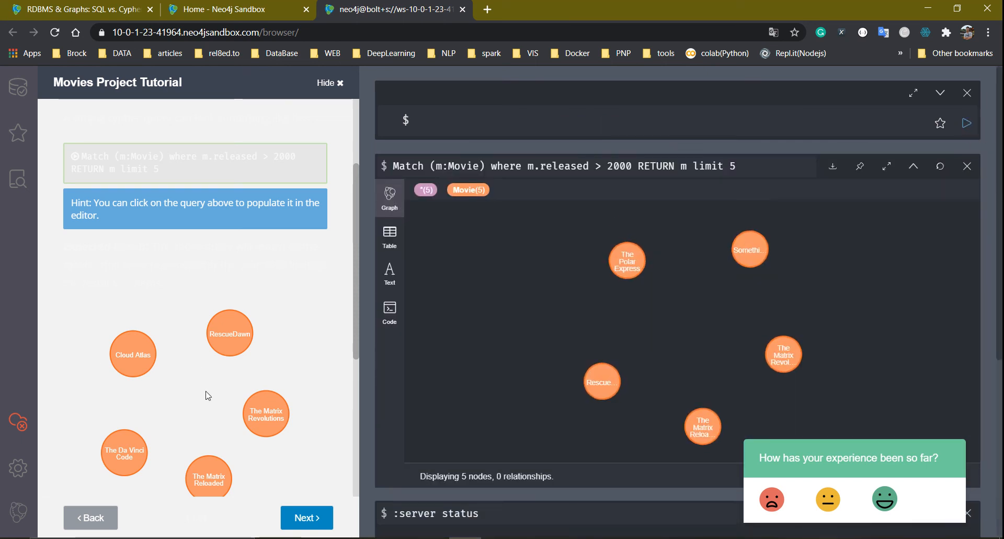
# Read the rest of the movie node page and the tutorial page on Person and Movie relationships, including its DIRECTED query example.
pyautogui.scroll(-5, 207, 395)
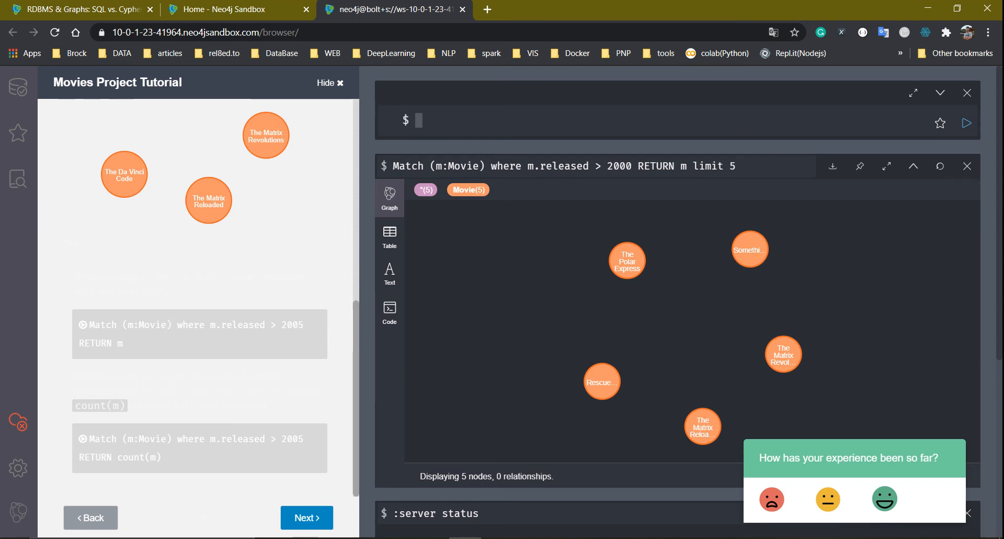
pyautogui.click(299, 516)
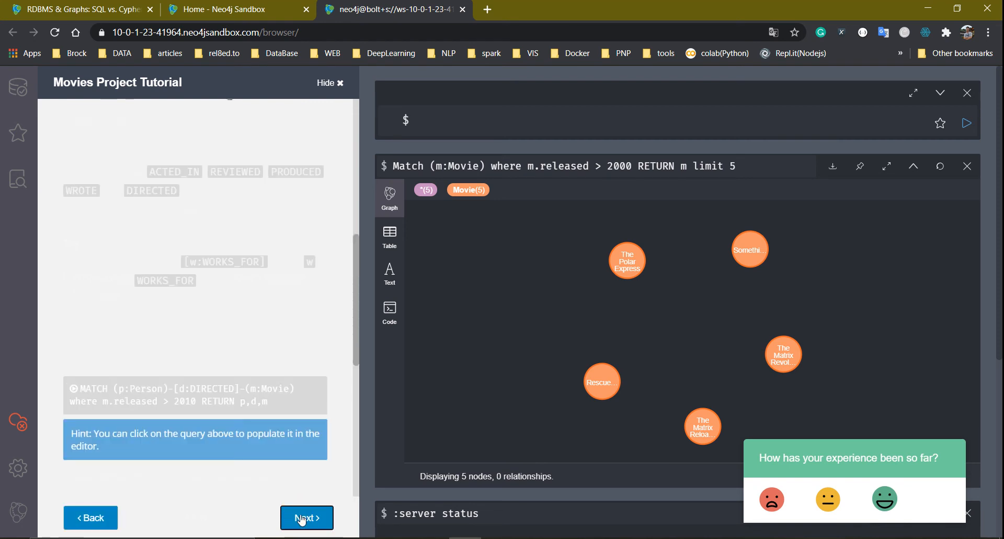
pyautogui.scroll(5, 211, 324)
pyautogui.scroll(-5, 212, 325)
pyautogui.scroll(5, 214, 322)
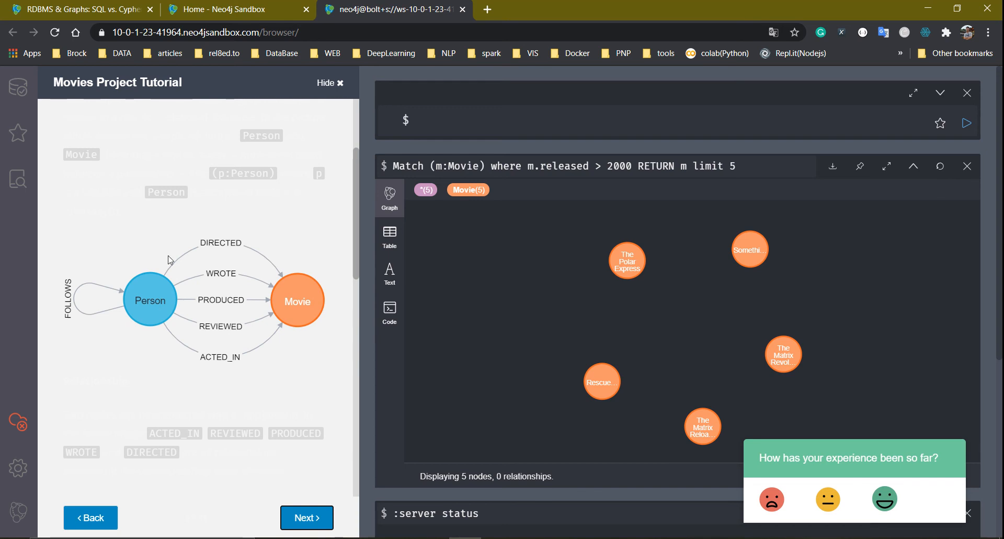
pyautogui.scroll(-4, 194, 226)
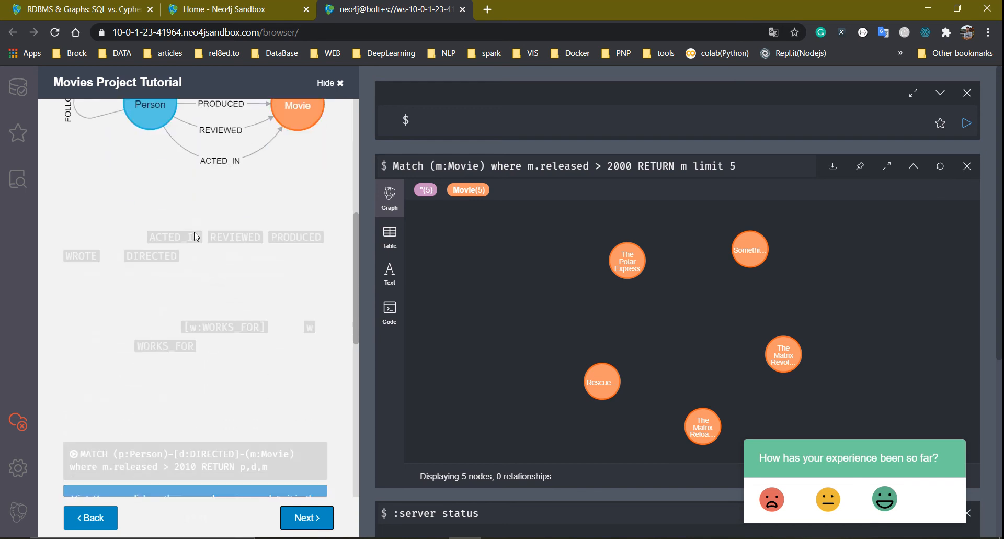
pyautogui.scroll(-3, 194, 236)
pyautogui.scroll(-3, 195, 236)
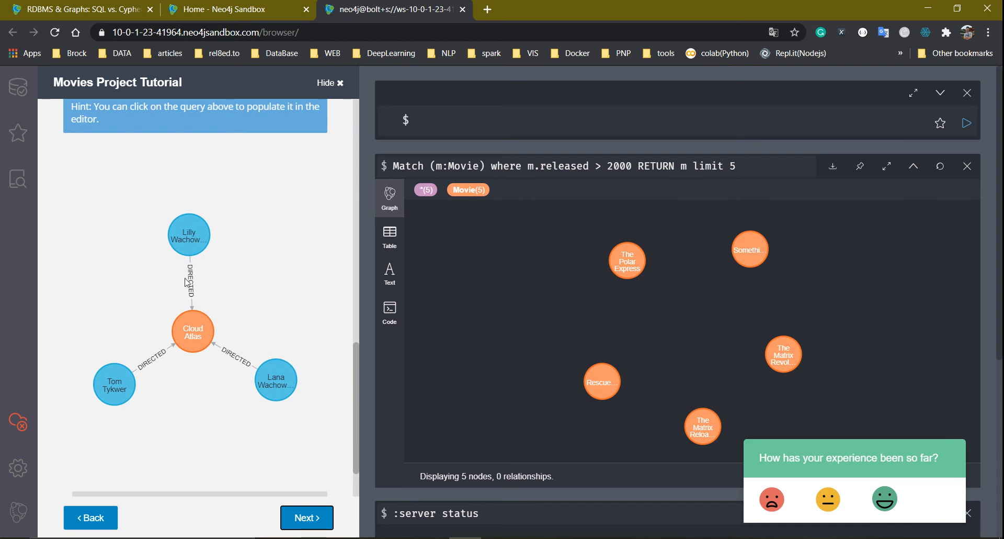
pyautogui.scroll(9, 186, 283)
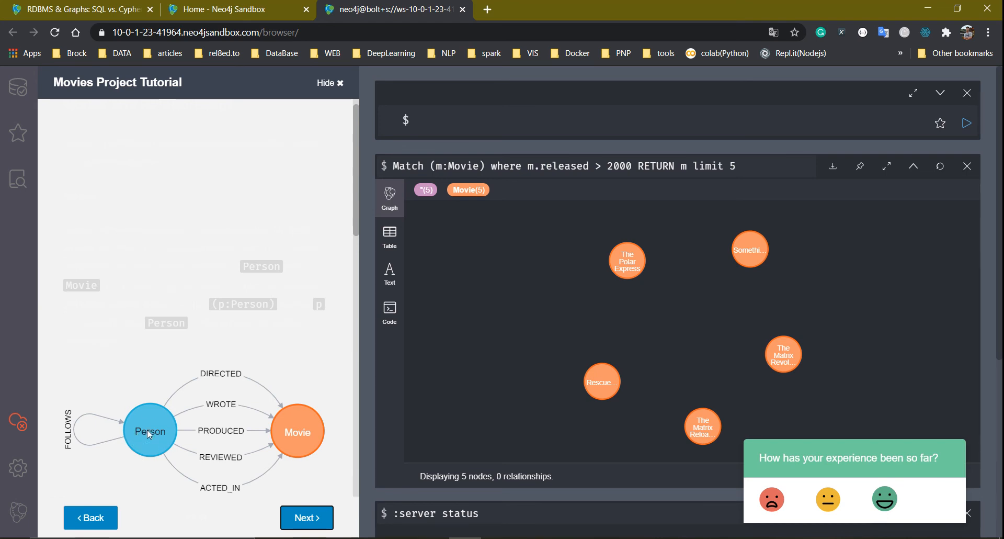
pyautogui.scroll(-3, 199, 354)
pyautogui.scroll(-3, 137, 320)
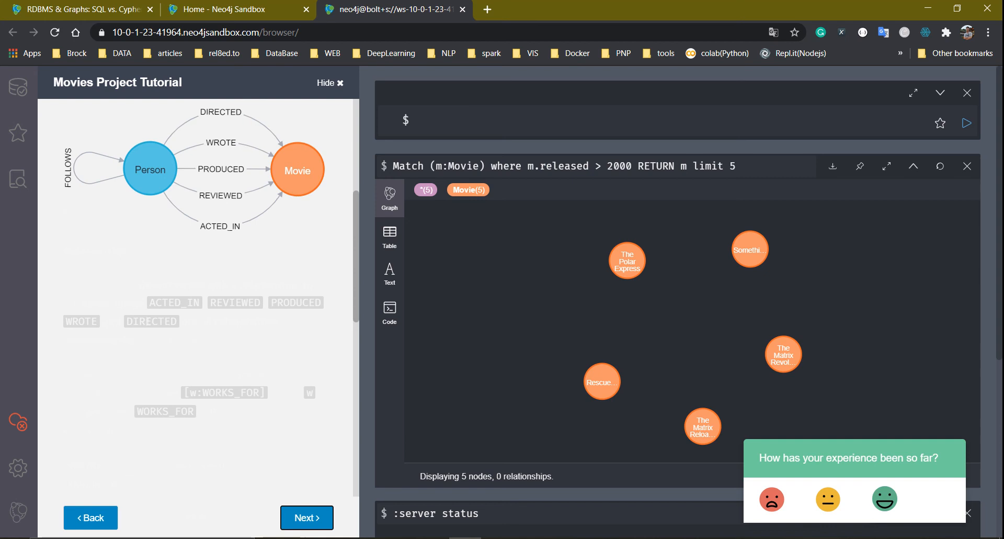
pyautogui.scroll(-4, 152, 321)
pyautogui.scroll(-3, 191, 301)
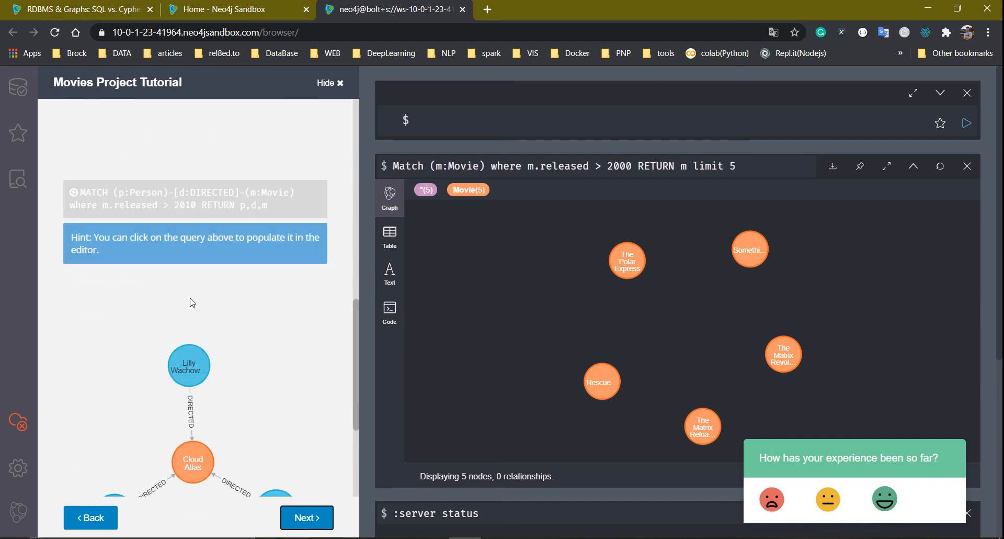
pyautogui.scroll(-3, 161, 319)
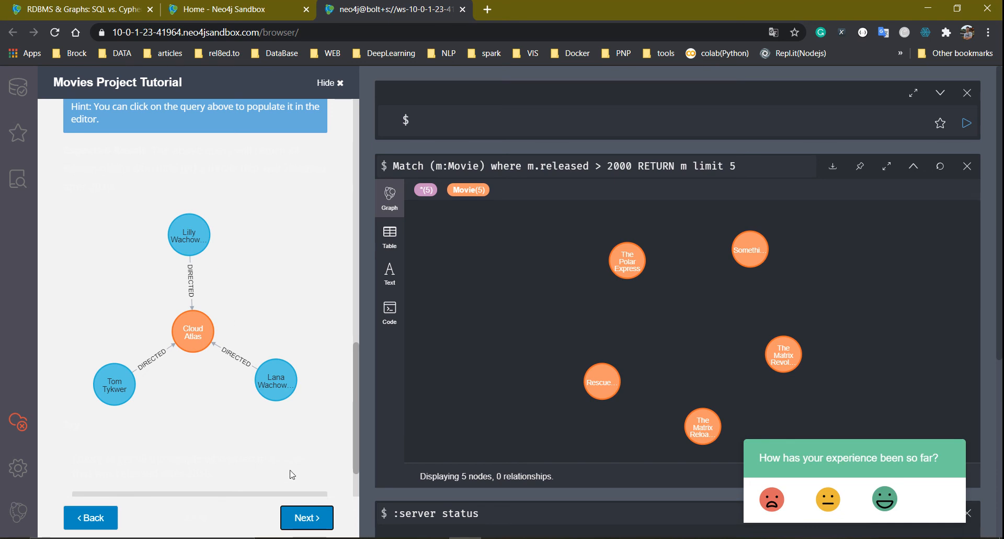
# Skim the remaining Movies tutorial pages through to the closing page with the Cypher Manual and Online Training links.
pyautogui.click(292, 513)
pyautogui.scroll(2, 251, 424)
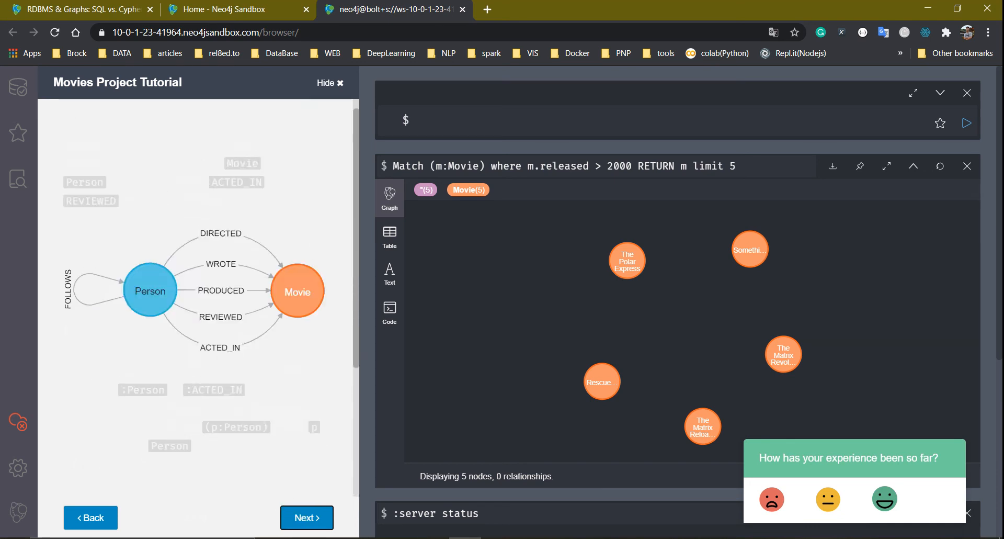
pyautogui.scroll(-2, 251, 424)
pyautogui.click(304, 512)
pyautogui.click(308, 517)
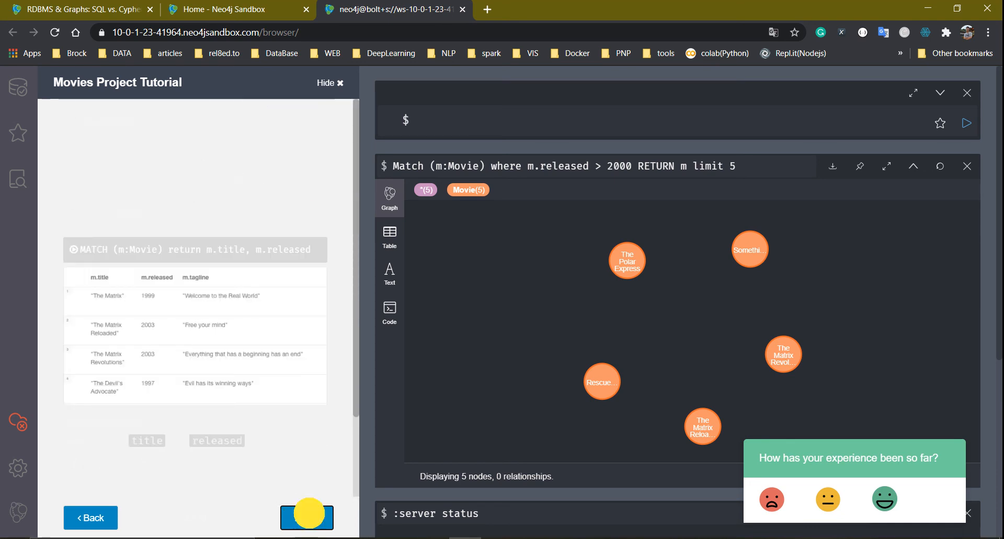
pyautogui.click(307, 515)
pyautogui.click(305, 515)
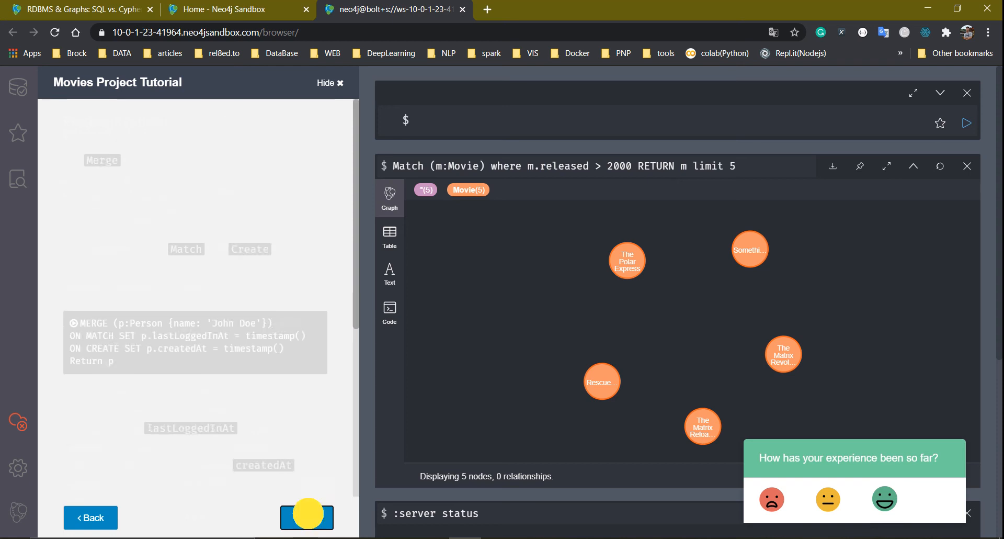
pyautogui.click(305, 516)
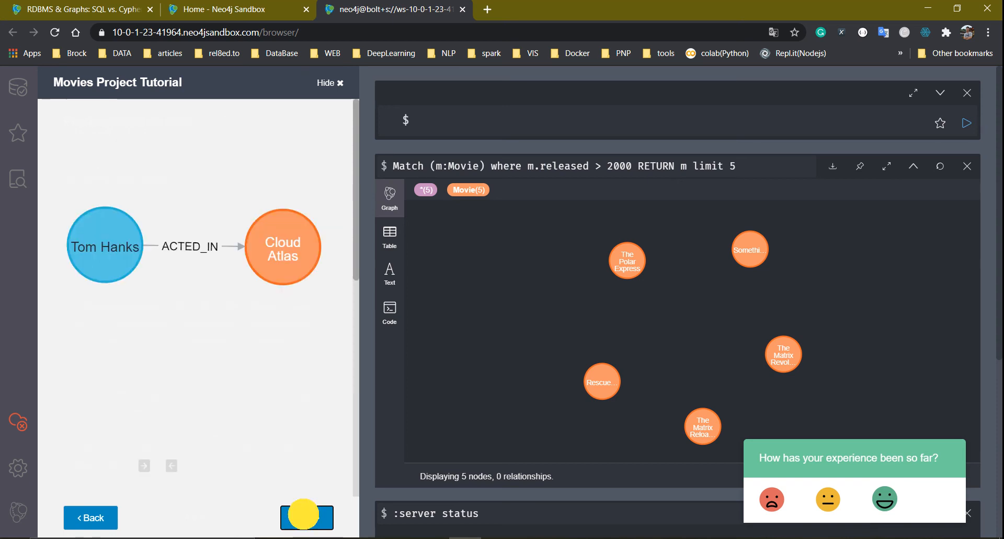
pyautogui.click(303, 514)
pyautogui.click(305, 514)
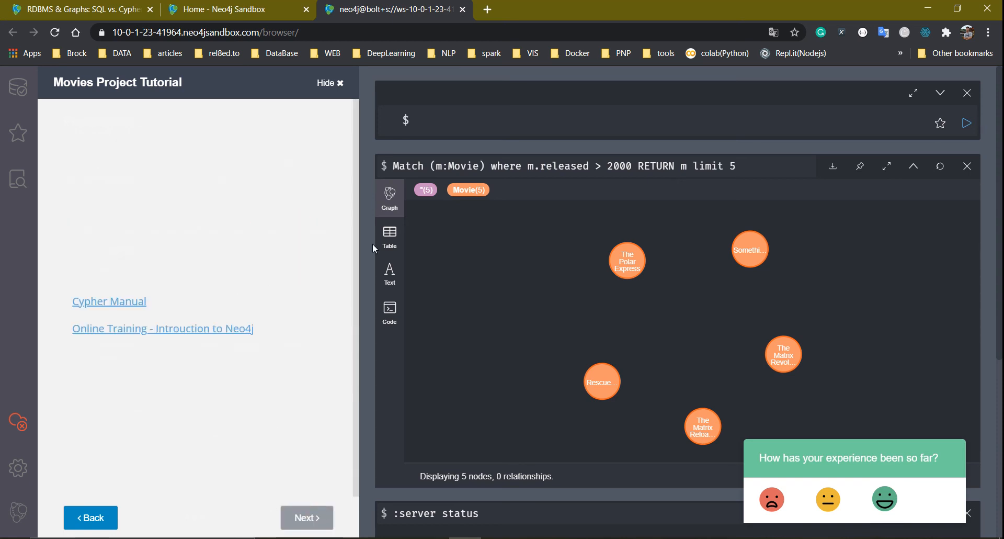
# Hide the tutorial guide and use the Person node label in the database information to retrieve up to 25 Person nodes.
pyautogui.click(338, 84)
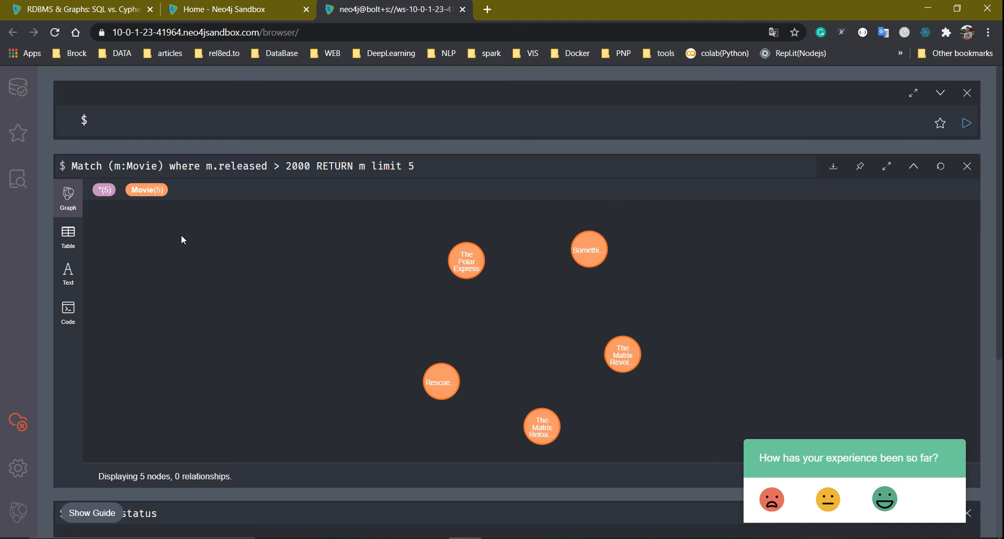
pyautogui.click(17, 93)
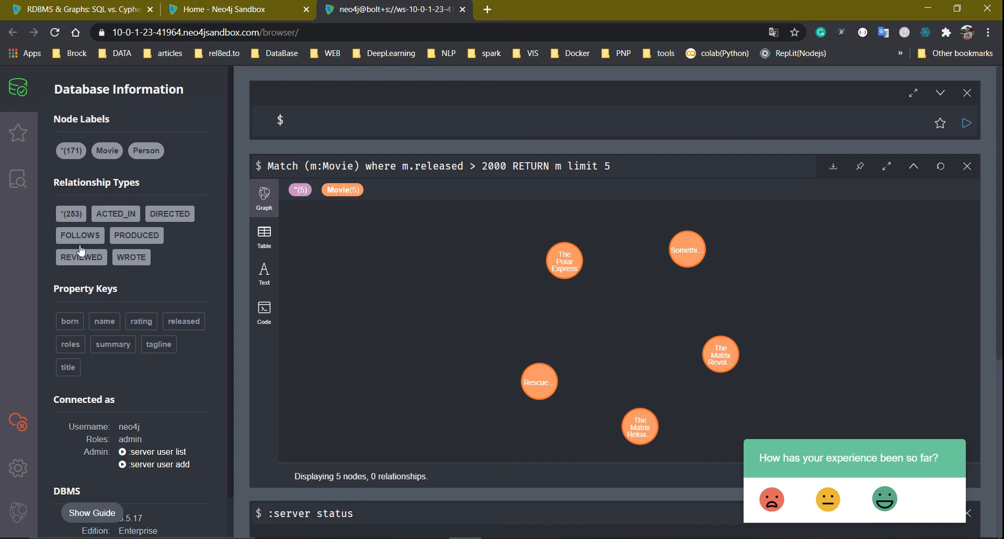
pyautogui.click(149, 152)
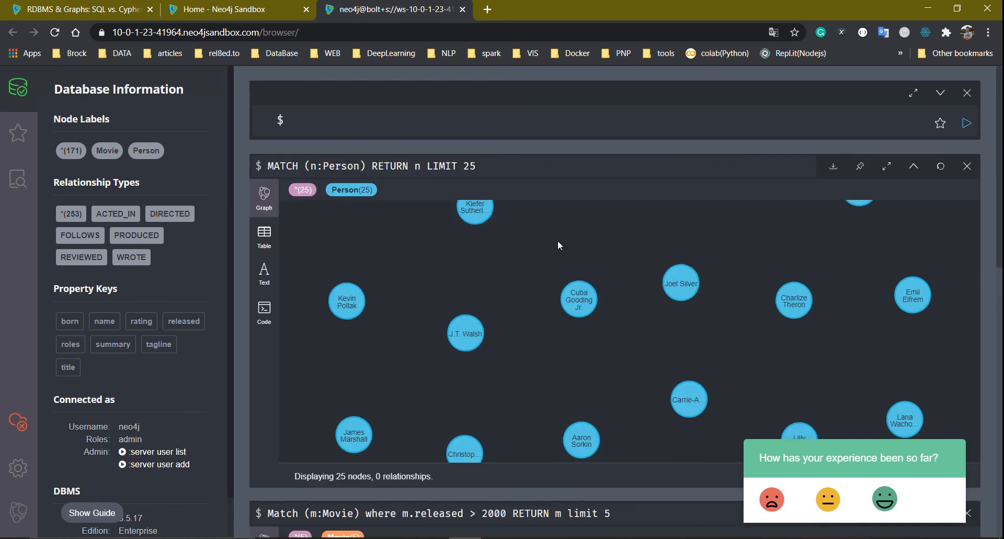
# Retrieve Movie nodes from the database information, then rerun the generated query with its limit set to 1.
pyautogui.click(112, 156)
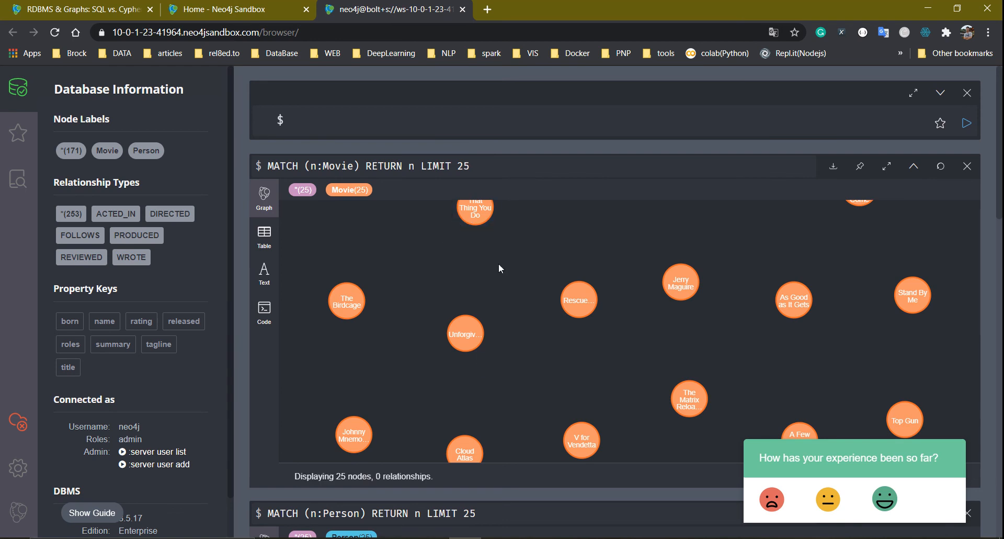
pyautogui.click(412, 166)
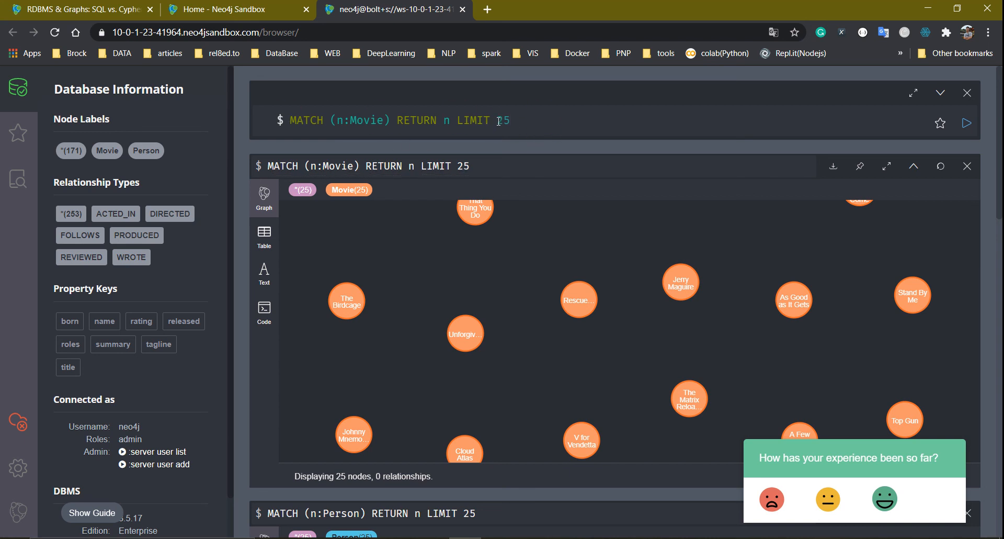
pyautogui.click(516, 120)
pyautogui.press('BackSpace')
pyautogui.press('BackSpace')
pyautogui.write('1')
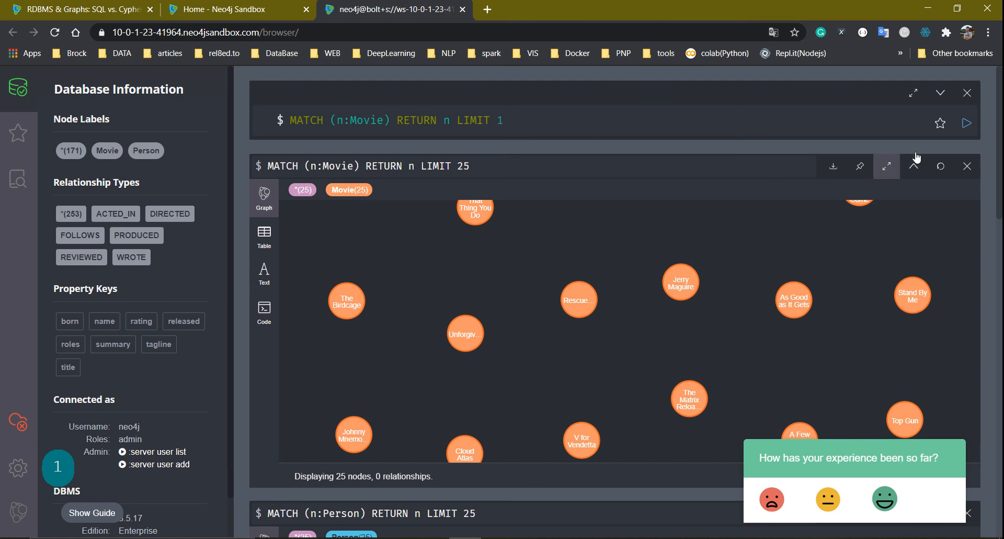
pyautogui.click(965, 123)
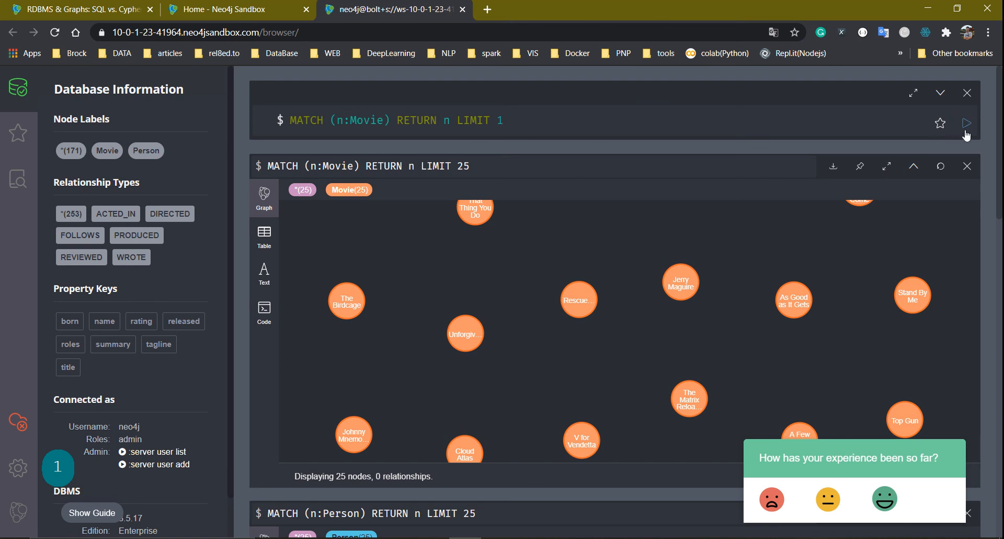
pyautogui.click(965, 130)
pyautogui.click(967, 123)
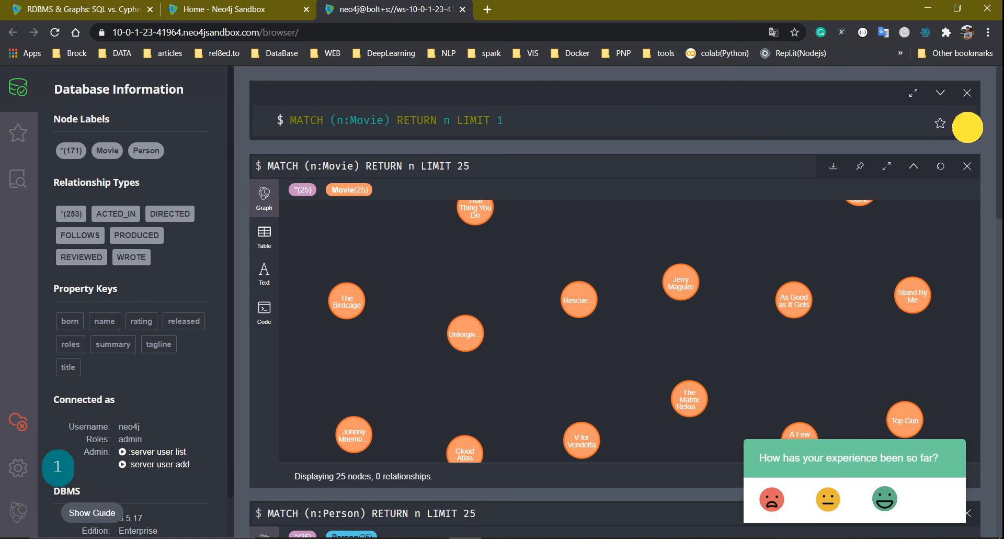
# Reposition the returned movie node in the graph and answer the experience survey.
pyautogui.click(634, 339)
pyautogui.moveTo(636, 342); pyautogui.dragTo(529, 348)
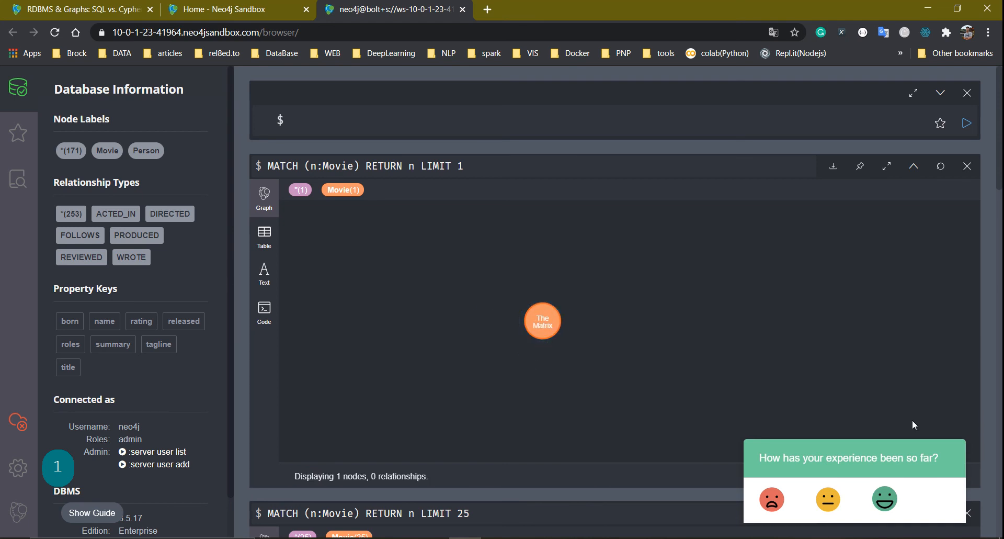
pyautogui.click(889, 497)
pyautogui.click(772, 495)
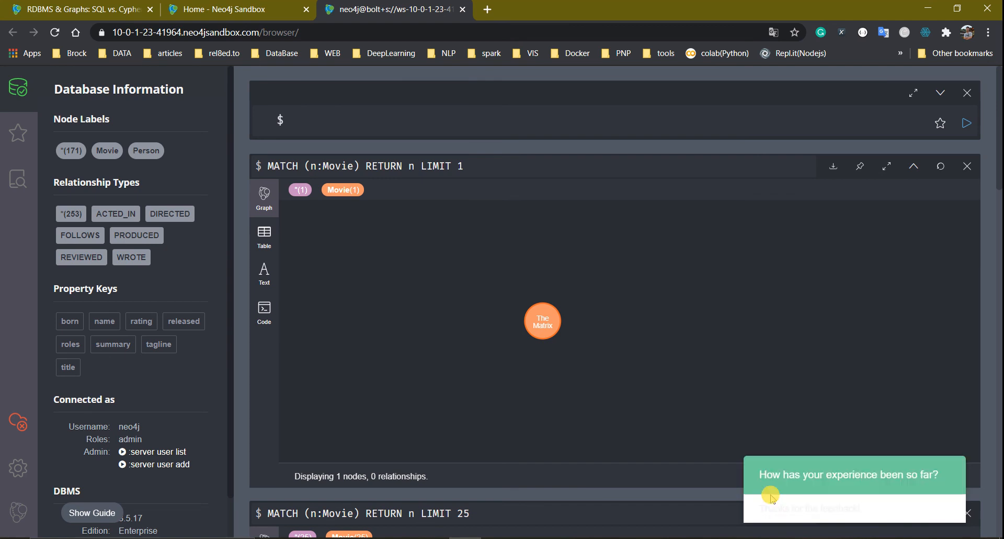
# Select The Matrix node and expand it to its directly connected nodes.
pyautogui.moveTo(534, 325)
pyautogui.mouseDown()
pyautogui.moveTo(455, 327)
pyautogui.moveTo(513, 332)
pyautogui.moveTo(528, 309)
pyautogui.mouseUp()
pyautogui.click(534, 309)
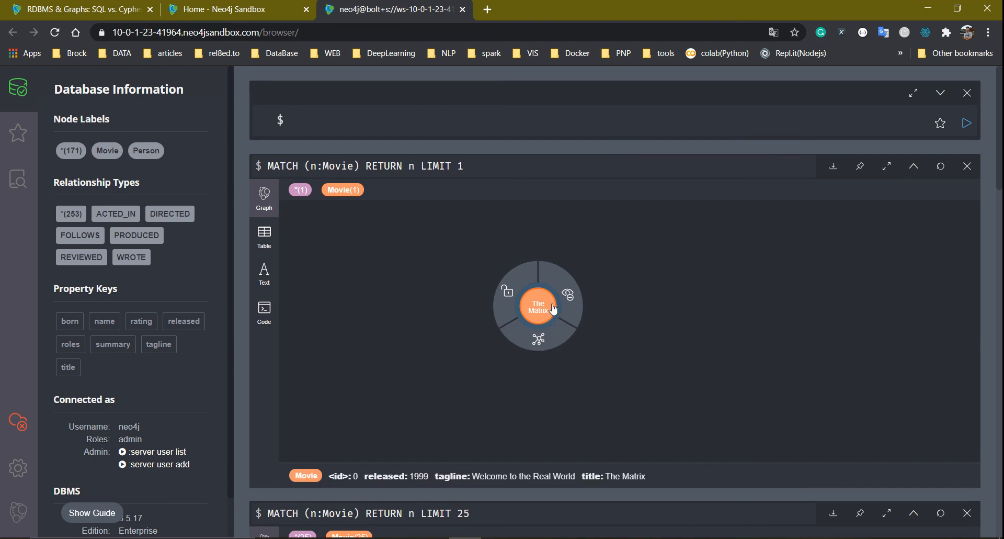
pyautogui.click(556, 342)
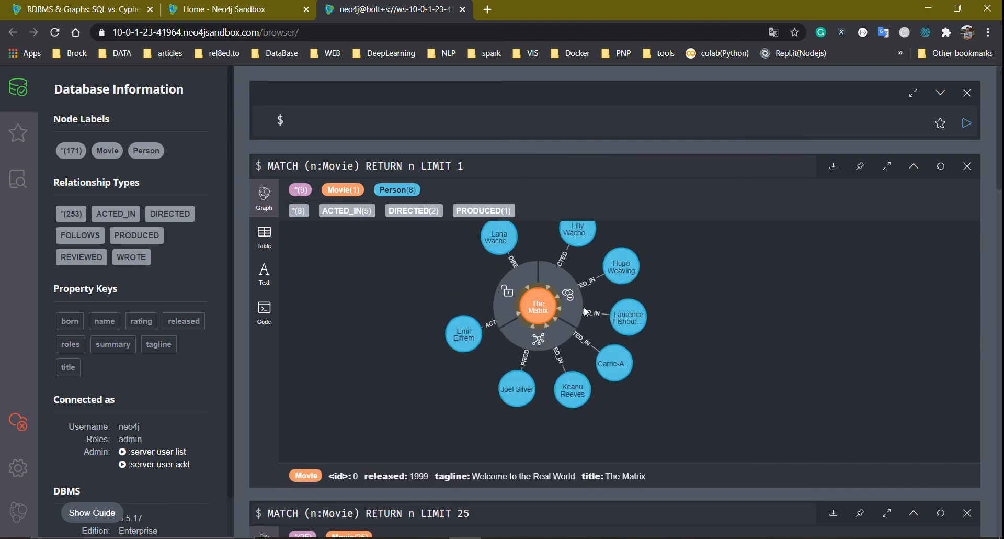
# Spread the Person nodes out around The Matrix, separating the producer Joel Silver from the directors and actors.
pyautogui.moveTo(487, 358); pyautogui.dragTo(470, 357)
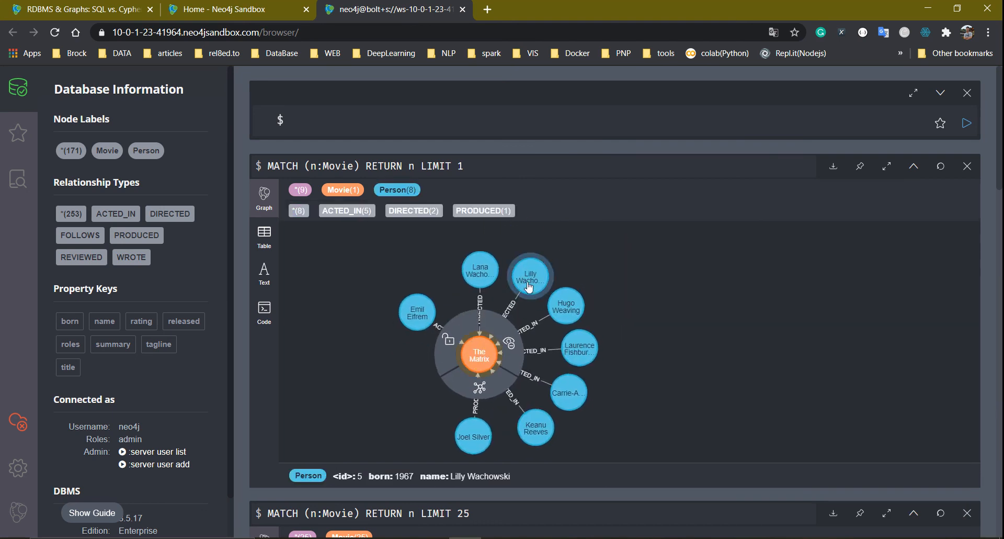
pyautogui.moveTo(529, 286); pyautogui.dragTo(696, 299)
pyautogui.moveTo(460, 356); pyautogui.dragTo(410, 330)
pyautogui.moveTo(510, 341); pyautogui.dragTo(707, 366)
pyautogui.click(604, 302)
pyautogui.moveTo(505, 356); pyautogui.dragTo(704, 424)
pyautogui.moveTo(482, 381); pyautogui.dragTo(658, 453)
pyautogui.moveTo(448, 403); pyautogui.dragTo(582, 474)
pyautogui.moveTo(474, 400); pyautogui.dragTo(480, 489)
pyautogui.moveTo(498, 331); pyautogui.dragTo(705, 255)
pyautogui.moveTo(474, 284); pyautogui.dragTo(747, 407)
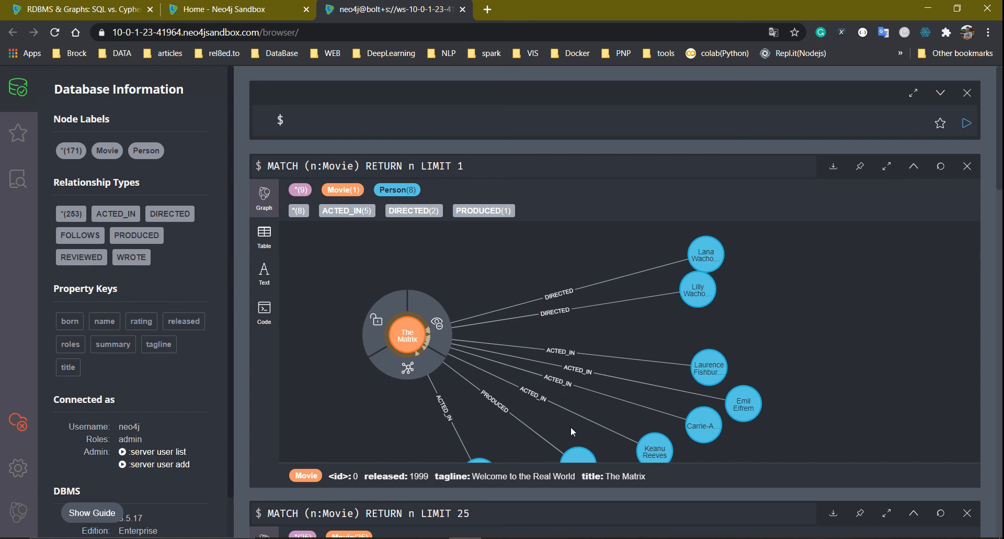
pyautogui.moveTo(584, 460); pyautogui.dragTo(320, 242)
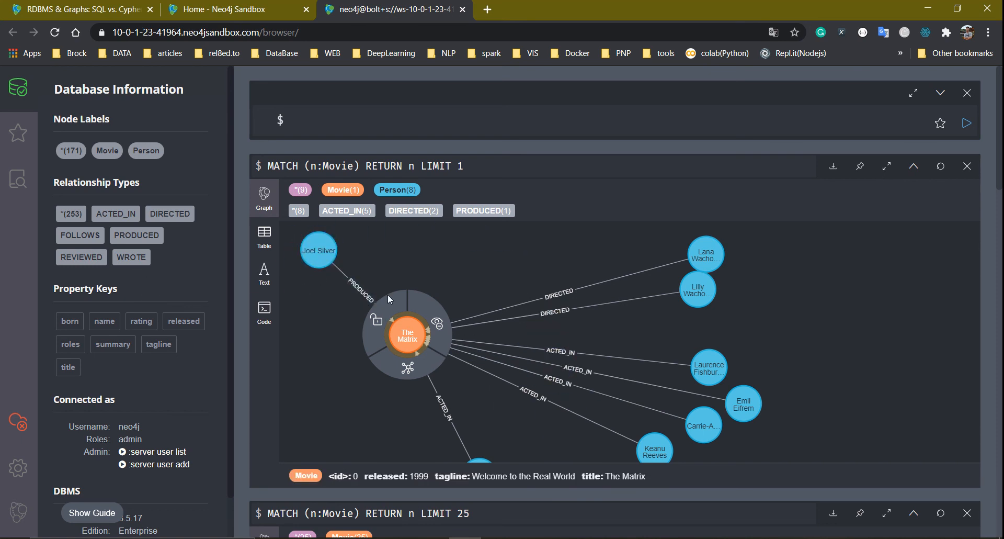
pyautogui.moveTo(402, 340); pyautogui.dragTo(494, 324)
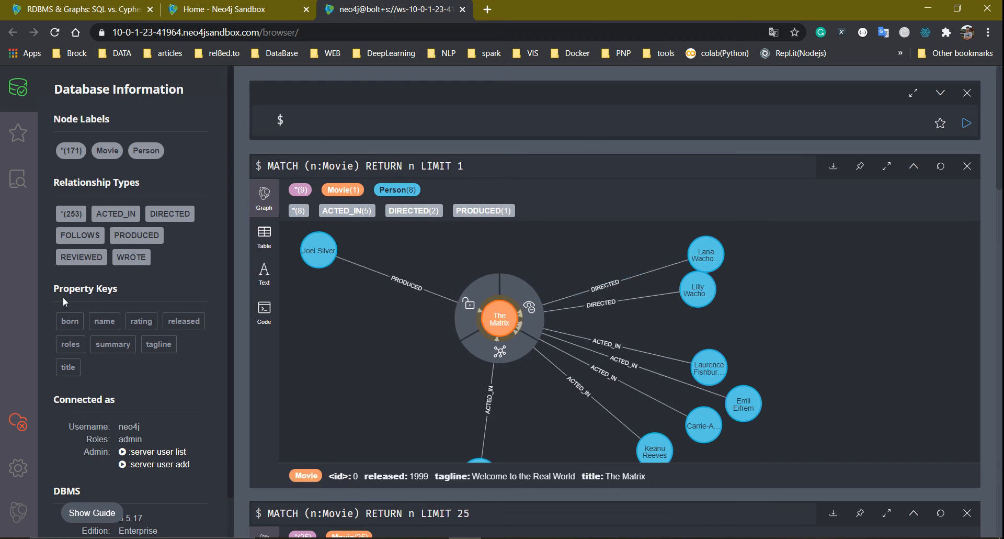
# Move the two DIRECTED Person nodes apart and expand the connections of the Lilly Wachowski node.
pyautogui.moveTo(707, 289); pyautogui.dragTo(799, 293)
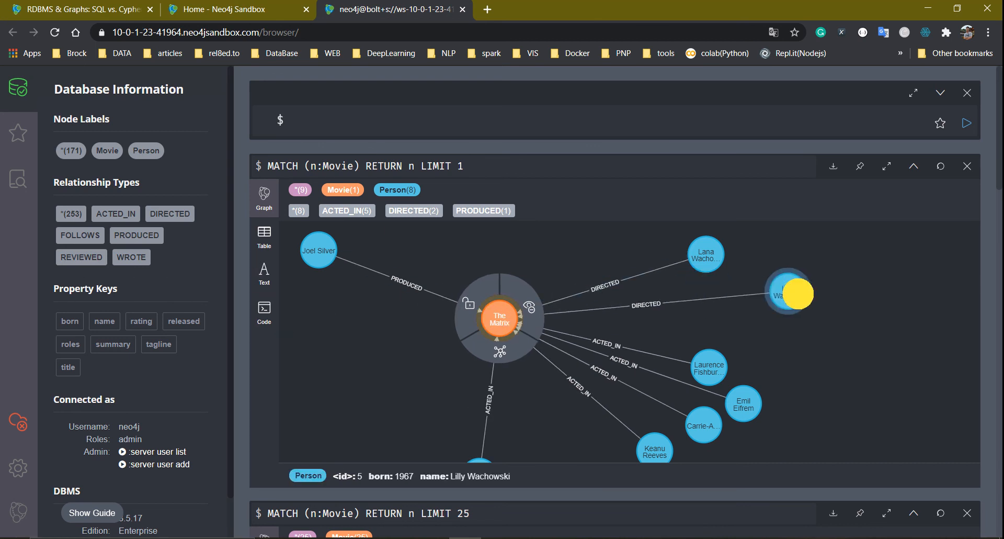
pyautogui.moveTo(706, 255); pyautogui.dragTo(566, 276)
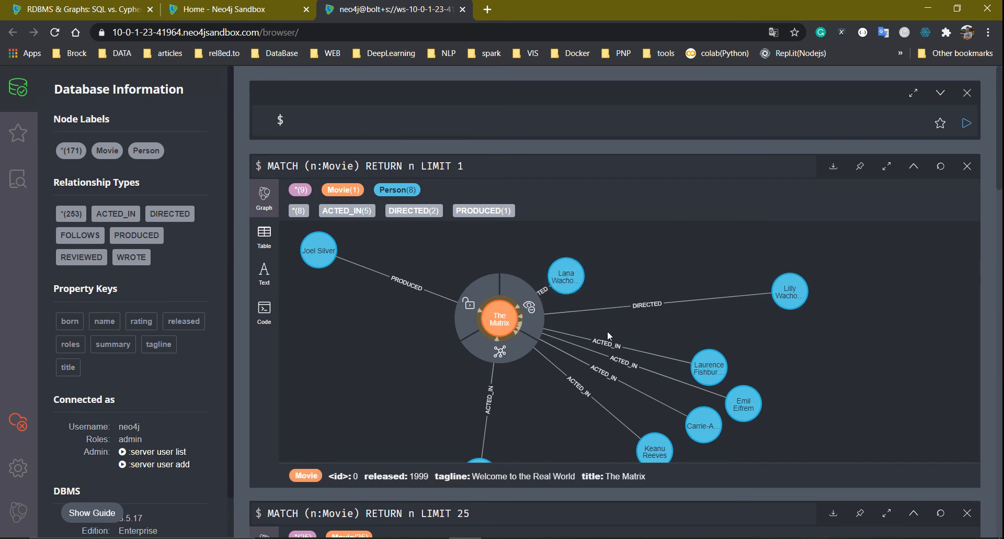
pyautogui.moveTo(801, 304)
pyautogui.mouseDown()
pyautogui.moveTo(672, 287)
pyautogui.moveTo(724, 256)
pyautogui.moveTo(744, 298)
pyautogui.moveTo(748, 290)
pyautogui.mouseUp()
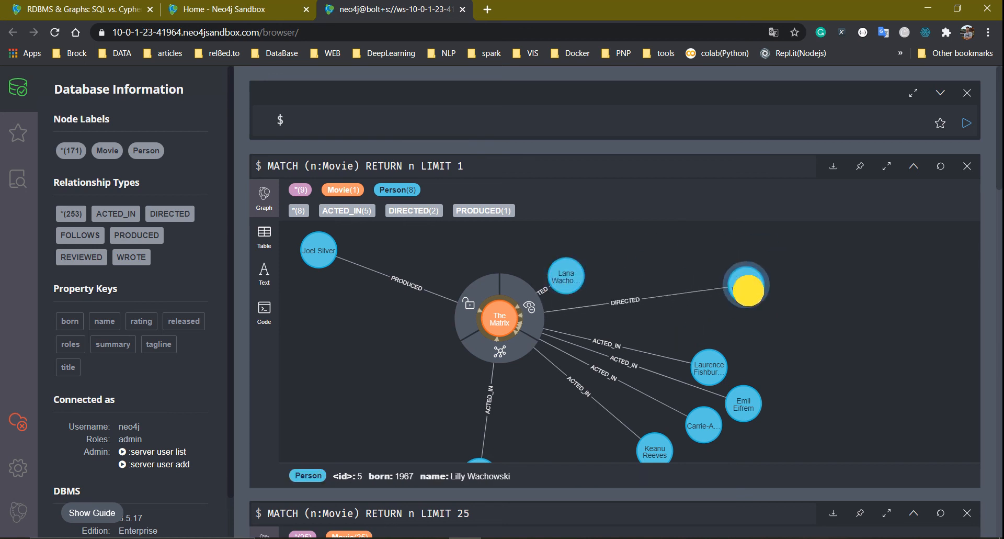
pyautogui.click(734, 286)
pyautogui.click(734, 318)
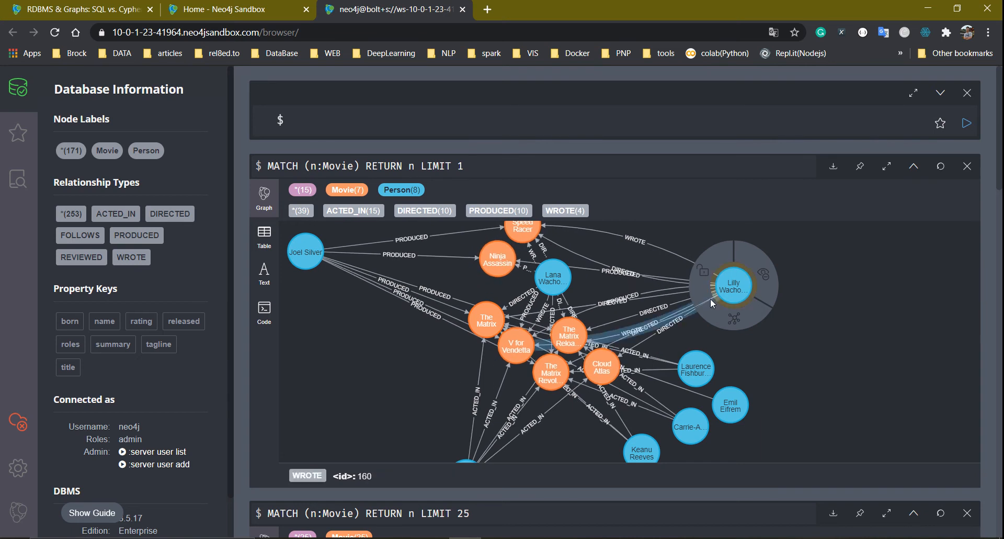
# Rearrange the expanded graph by moving the Lilly Wachowski, Lana Wachowski and The Matrix nodes away from the other movies.
pyautogui.moveTo(734, 287)
pyautogui.mouseDown()
pyautogui.moveTo(869, 293)
pyautogui.moveTo(909, 262)
pyautogui.mouseUp()
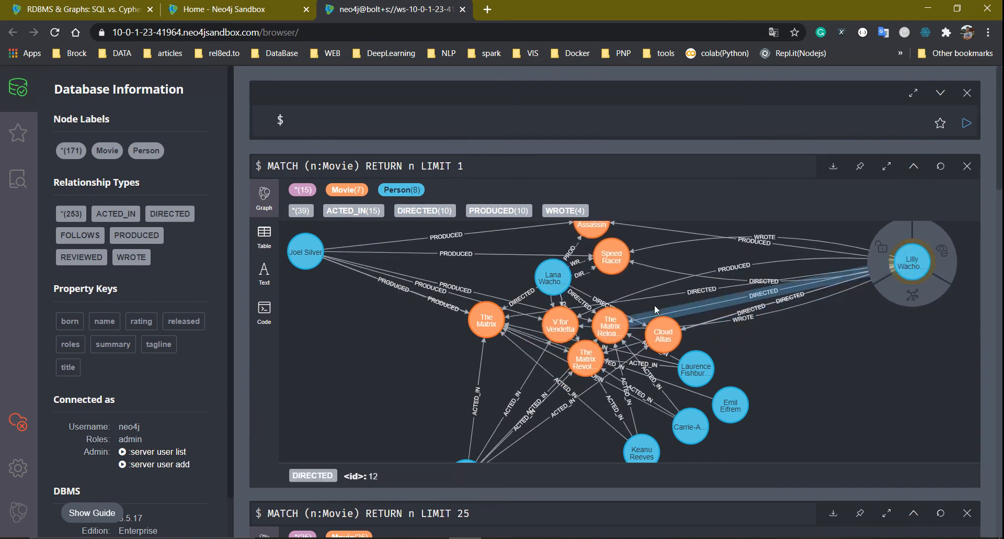
pyautogui.moveTo(553, 276); pyautogui.dragTo(508, 257)
pyautogui.moveTo(488, 327); pyautogui.dragTo(438, 340)
pyautogui.moveTo(913, 263); pyautogui.dragTo(887, 331)
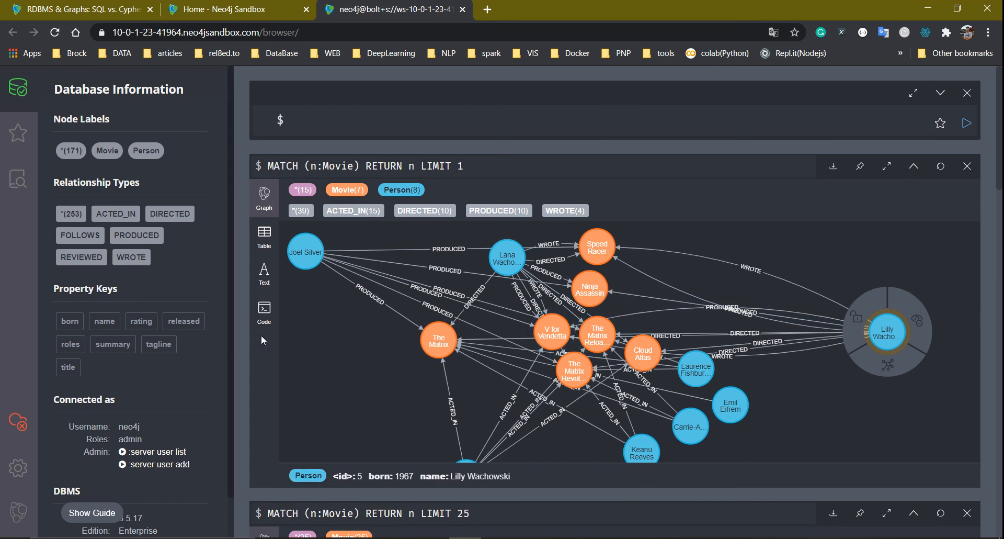
# Load "MATCH (n:Movie) RETURN n LIMIT 1" into the editor and examine its node variable, Movie label, RETURN and LIMIT parts against the graph.
pyautogui.click(443, 168)
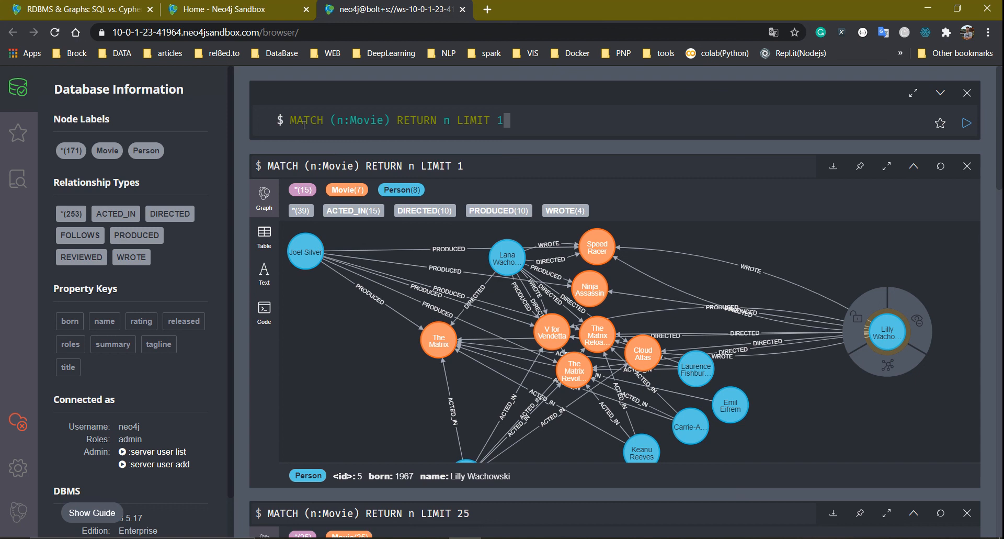
pyautogui.moveTo(291, 119); pyautogui.dragTo(390, 116)
pyautogui.click(402, 125)
pyautogui.click(337, 124)
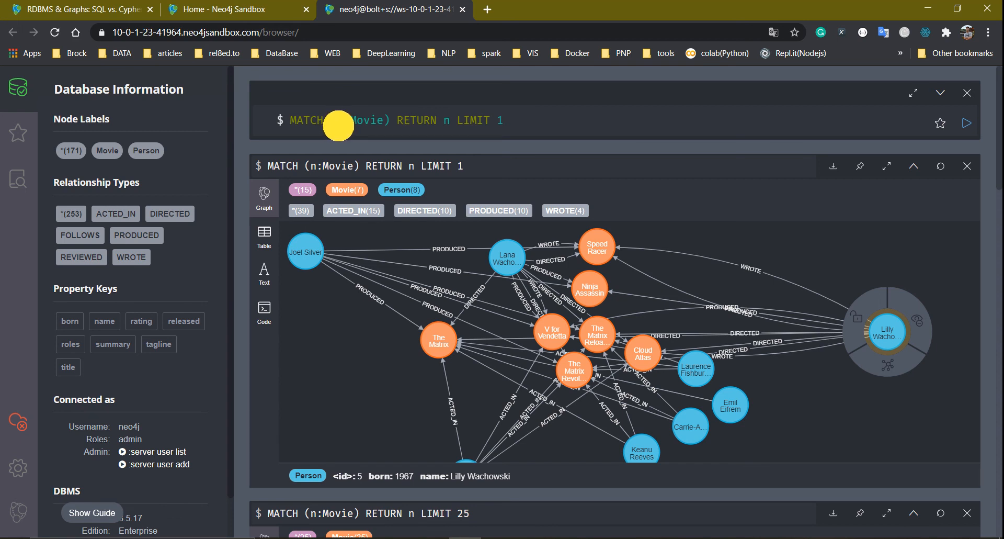
pyautogui.moveTo(346, 121); pyautogui.dragTo(384, 121)
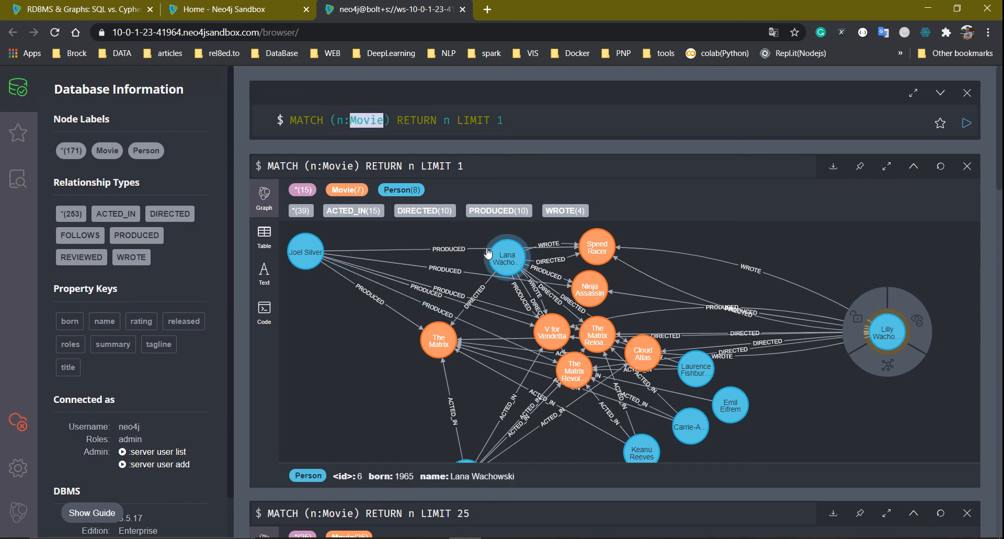
pyautogui.click(505, 257)
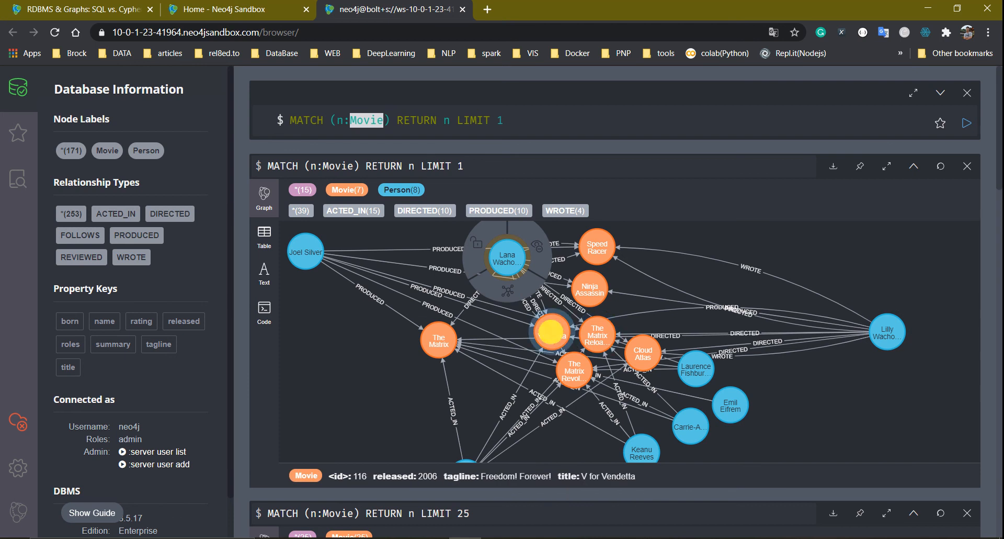
pyautogui.click(552, 333)
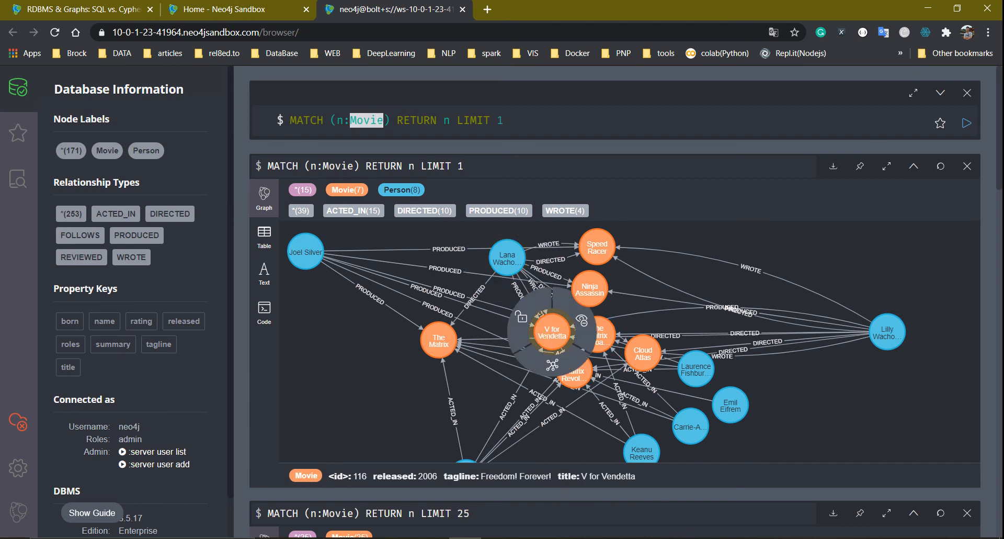
pyautogui.moveTo(344, 121); pyautogui.dragTo(375, 125)
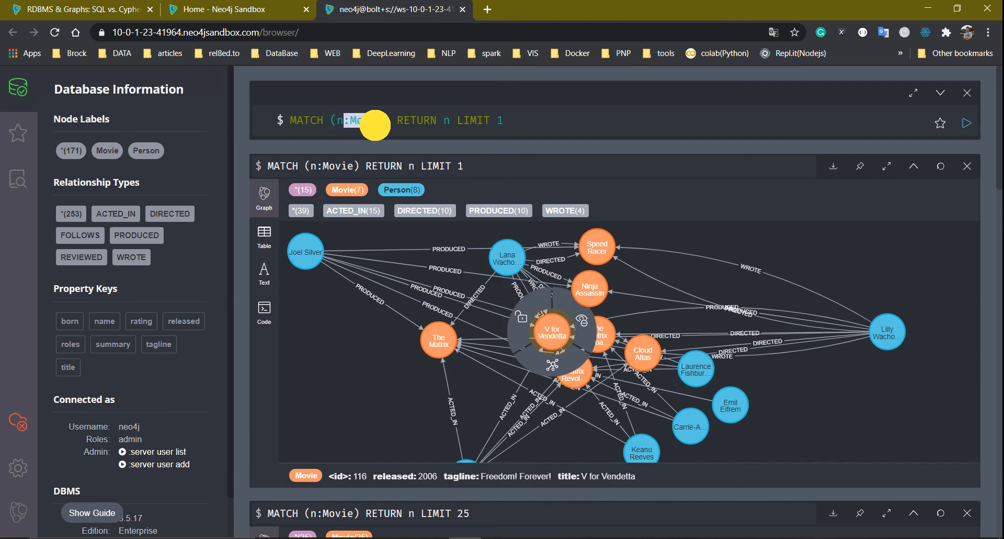
pyautogui.click(340, 122)
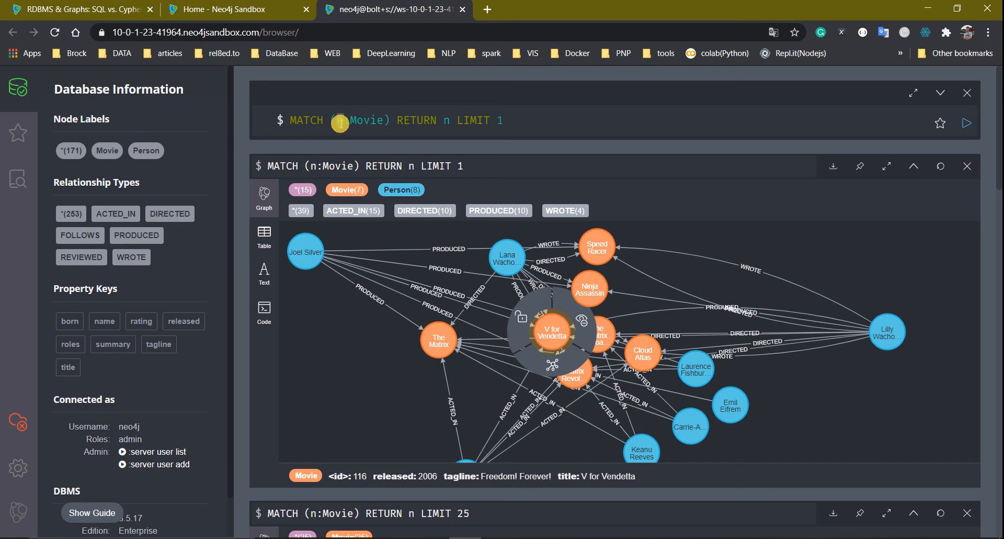
pyautogui.moveTo(347, 121); pyautogui.dragTo(408, 119)
pyautogui.click(438, 132)
pyautogui.click(399, 112)
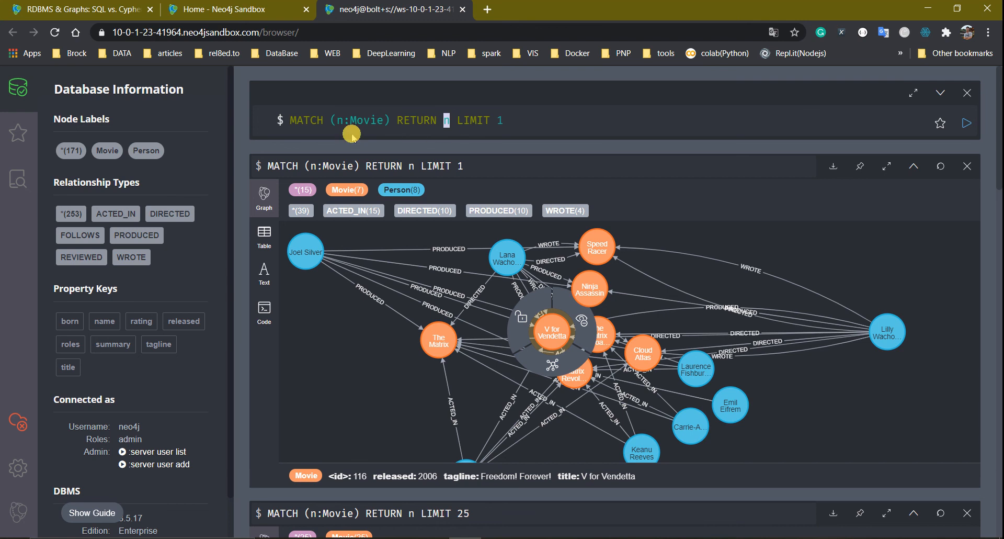
pyautogui.doubleClick(338, 120)
pyautogui.doubleClick(466, 123)
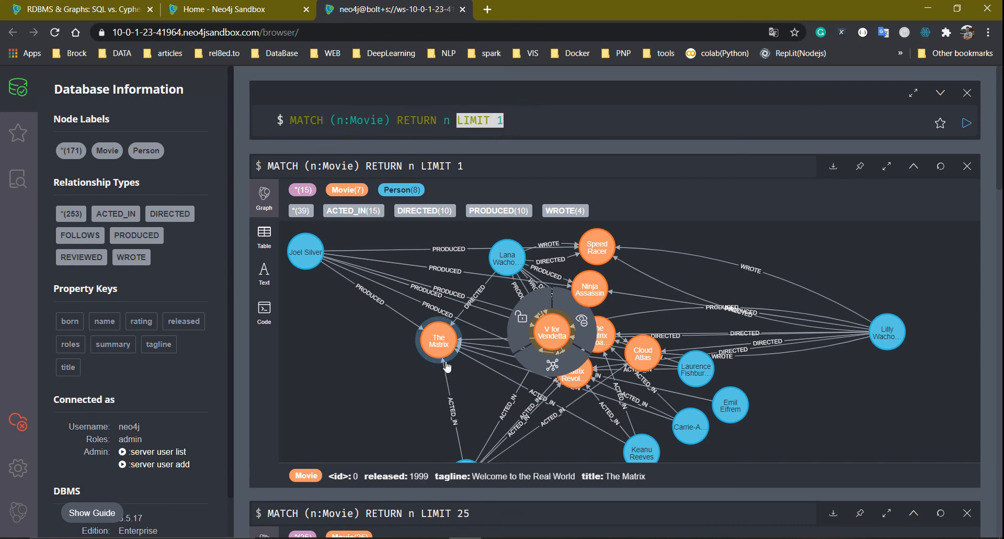
# Move The Matrix node away from the other movies and copy its title value from the node properties.
pyautogui.moveTo(438, 340); pyautogui.dragTo(368, 350)
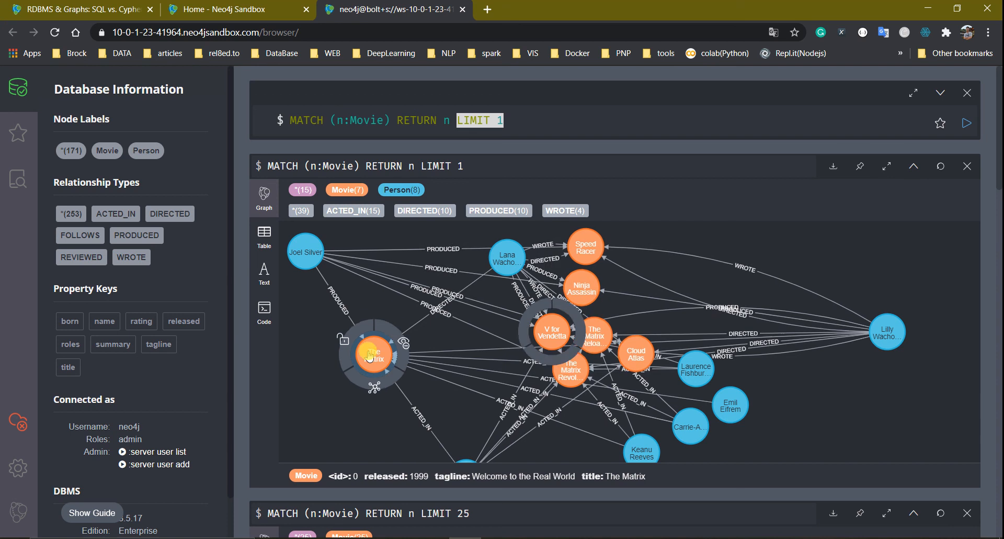
pyautogui.moveTo(648, 476); pyautogui.dragTo(605, 476)
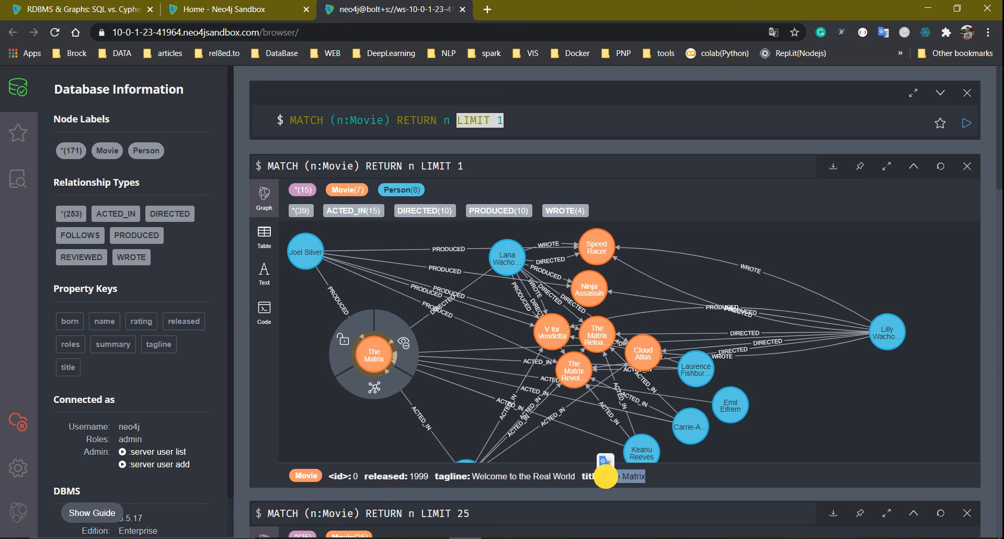
pyautogui.hotkey('ctrl', 'c')
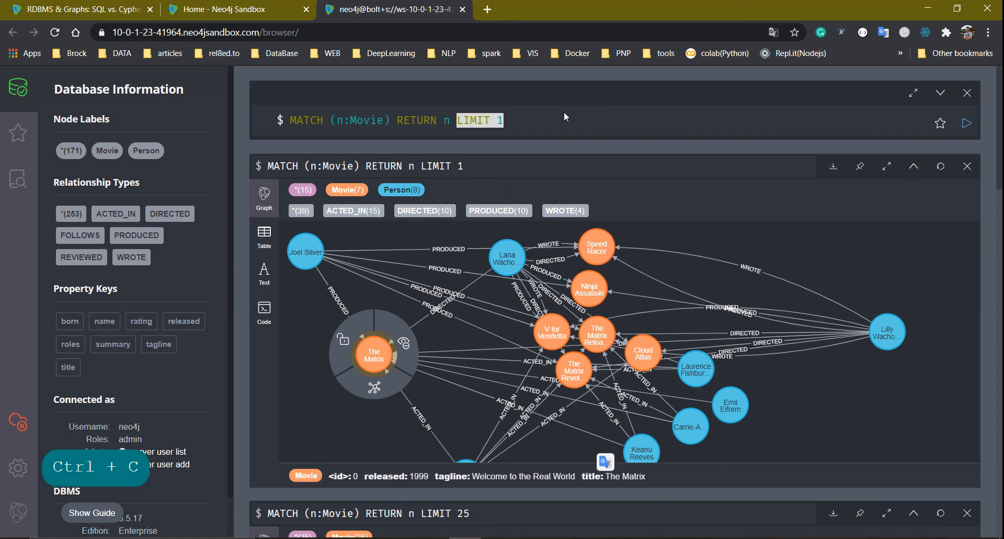
# Replace the RETURN and LIMIT clauses in the editor query with a where n.title = "" condition after MATCH (n:Movie).
pyautogui.moveTo(554, 126); pyautogui.dragTo(407, 114)
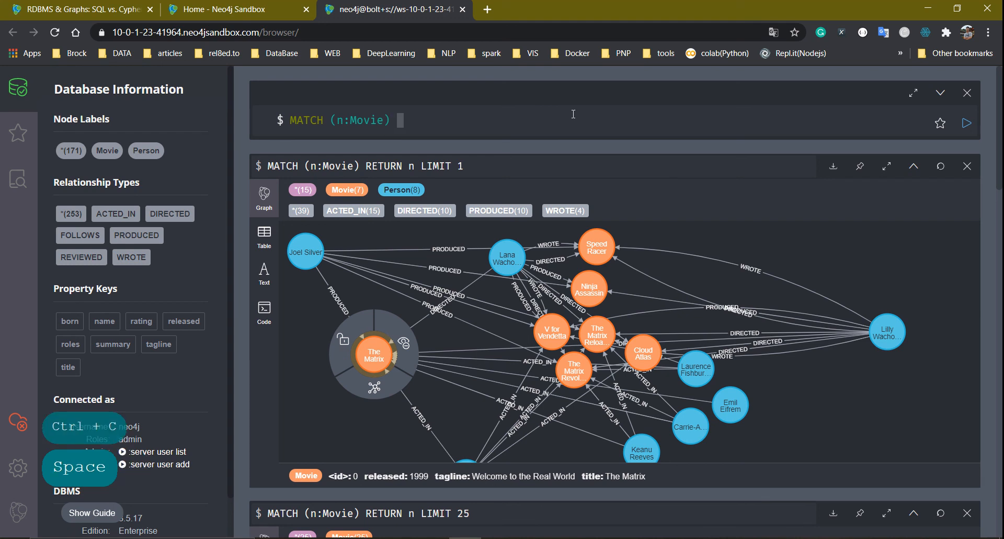
pyautogui.write('hre')
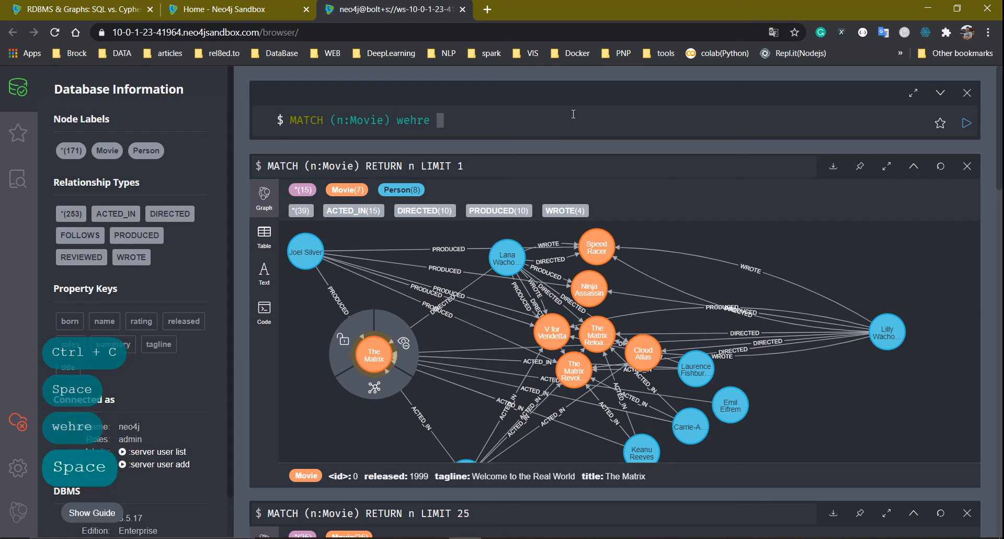
pyautogui.press('BackSpace')
pyautogui.press('BackSpace')
pyautogui.press('BackSpace')
pyautogui.press('BackSpace')
pyautogui.press('BackSpace')
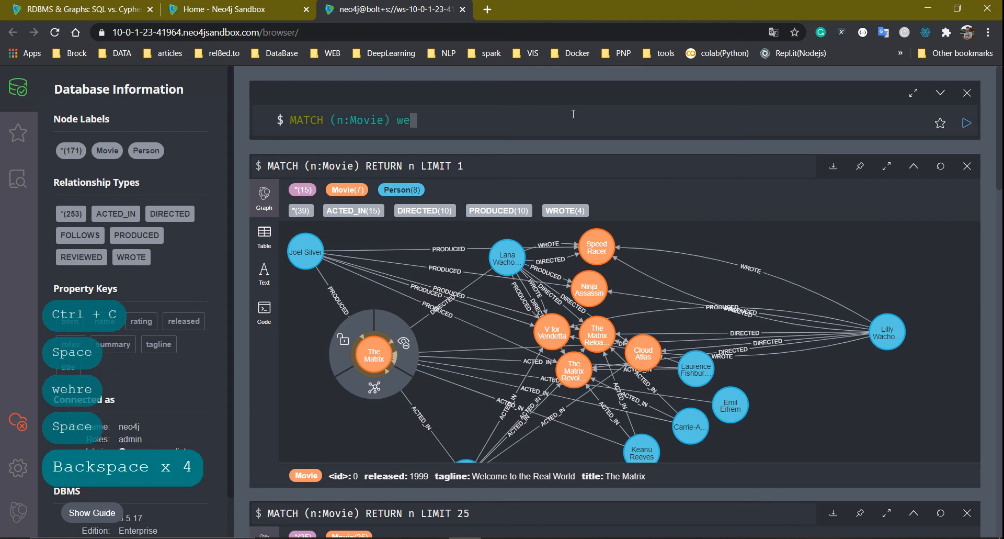
pyautogui.write('here')
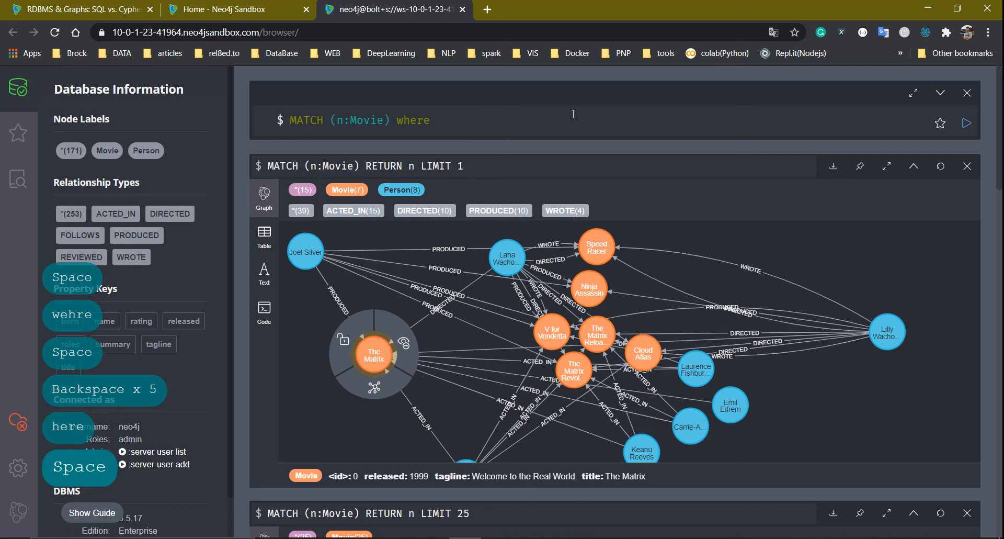
pyautogui.write(' n.t')
pyautogui.press('Tab')
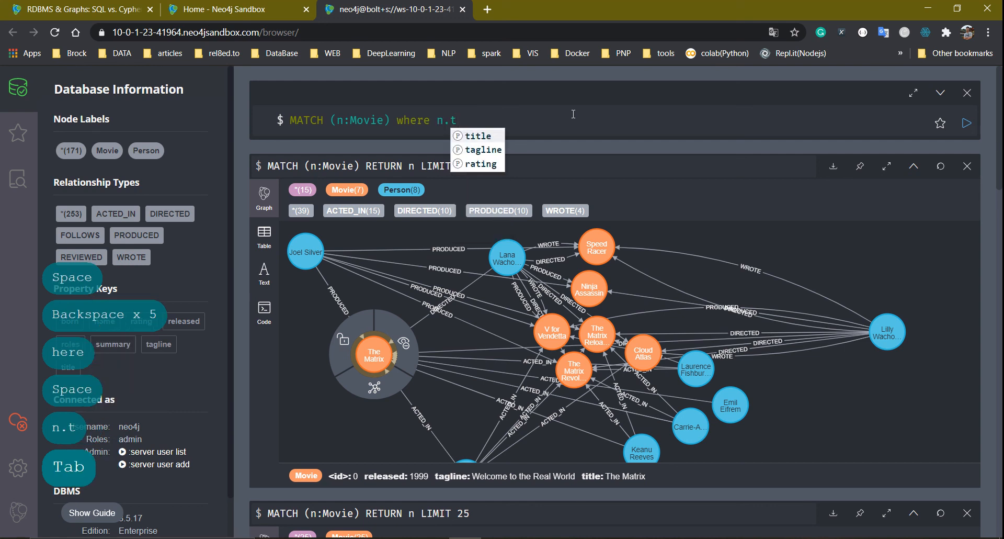
pyautogui.write('= ')
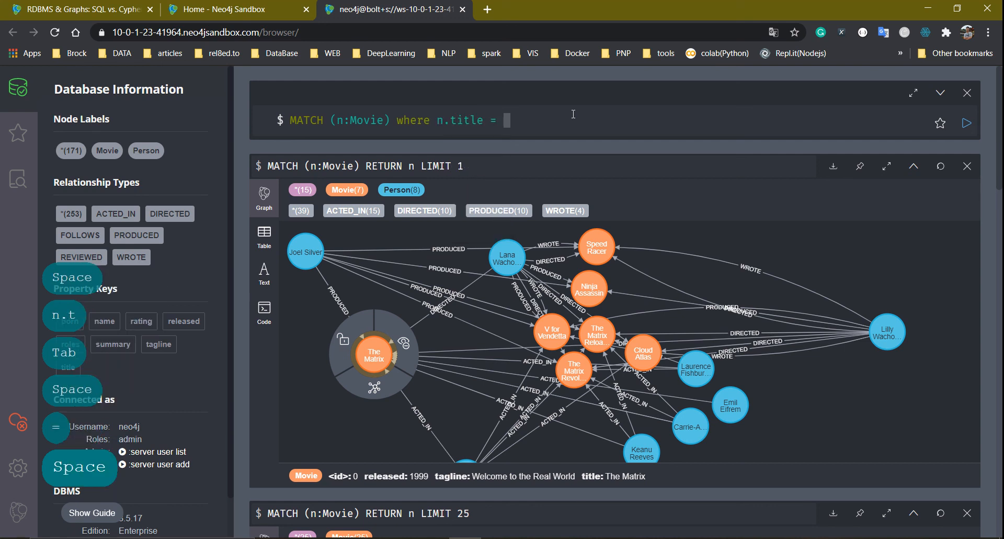
pyautogui.write('"')
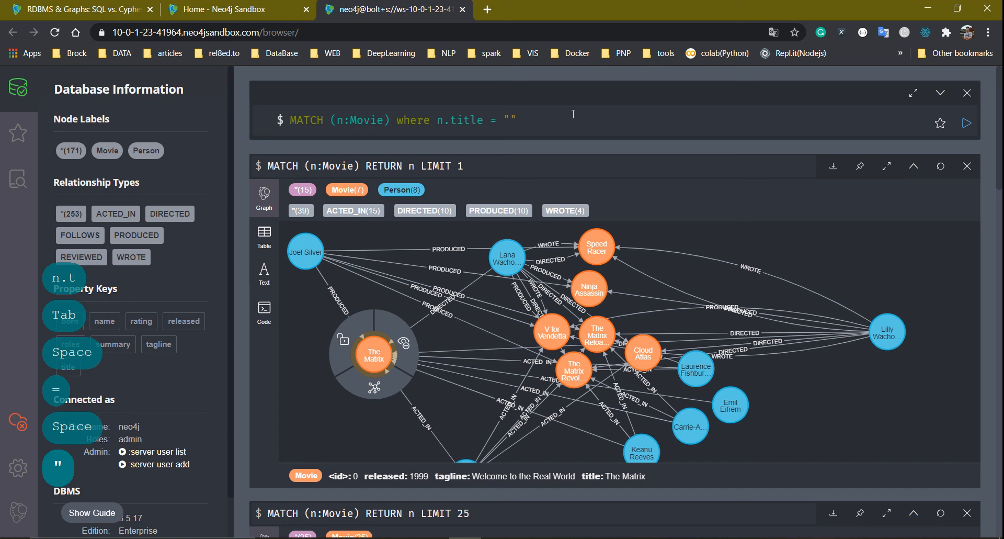
# Copy the title value The Matrix from the node properties and paste it between the quotes of the condition.
pyautogui.hotkey('ctrl', 'v')
pyautogui.hotkey('ctrl', 'v')
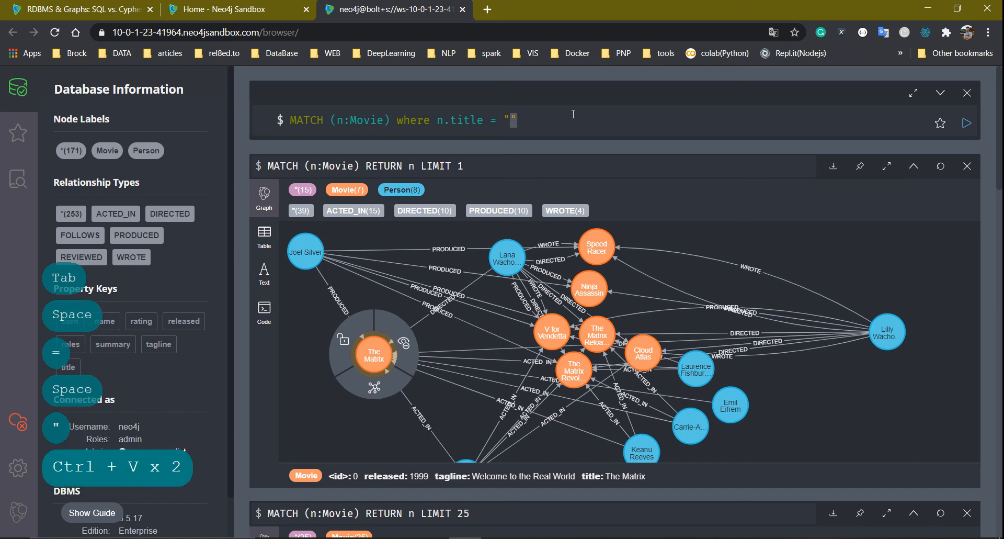
pyautogui.moveTo(653, 484); pyautogui.dragTo(606, 478)
pyautogui.hotkey('ctrl', 'c')
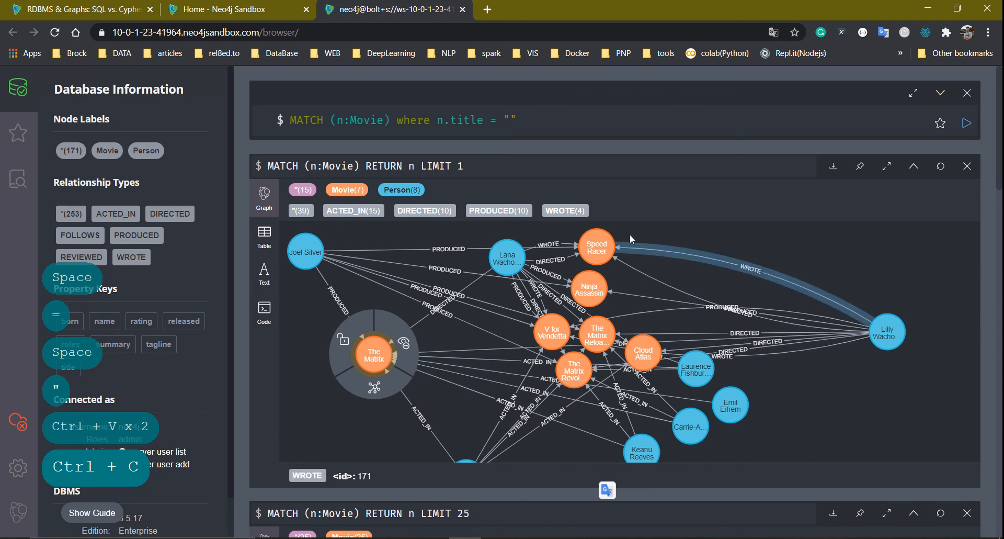
pyautogui.click(511, 120)
pyautogui.hotkey('ctrl', 'v')
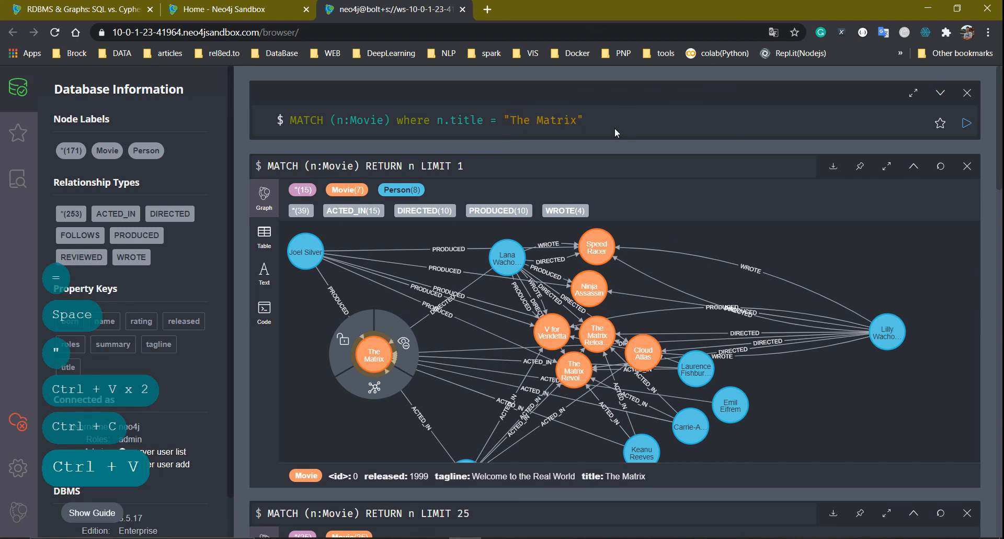
# Complete the query with return n after the title condition and run it.
pyautogui.click(616, 119)
pyautogui.write('re')
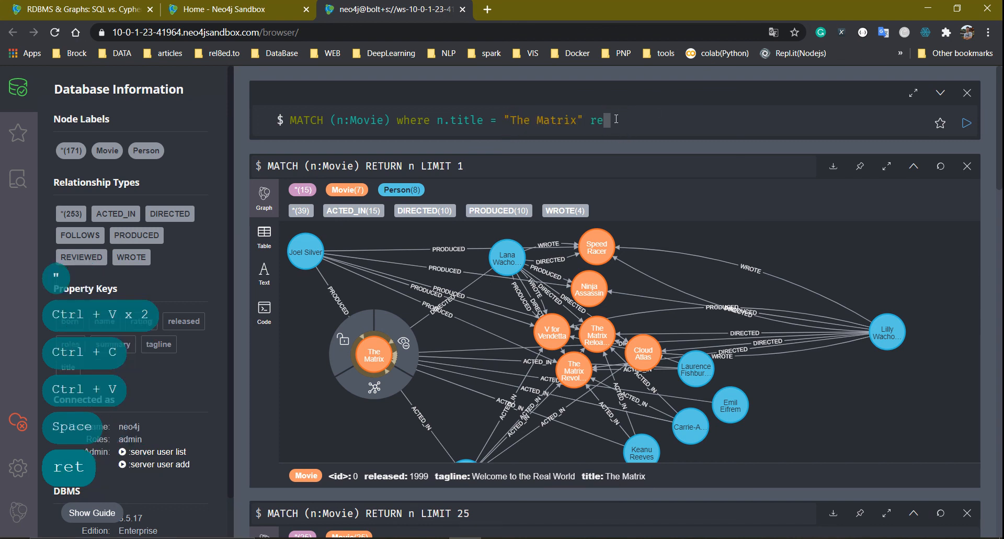
pyautogui.write('turn n')
pyautogui.press('Return')
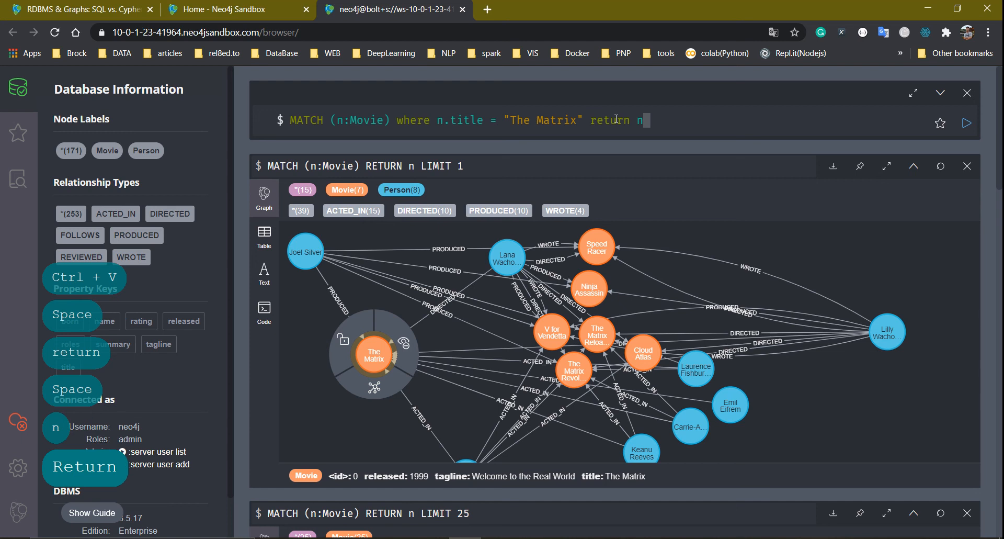
# Load the The Matrix title query back into the editor, reposition the resulting node and display its properties.
pyautogui.moveTo(620, 335); pyautogui.dragTo(499, 282)
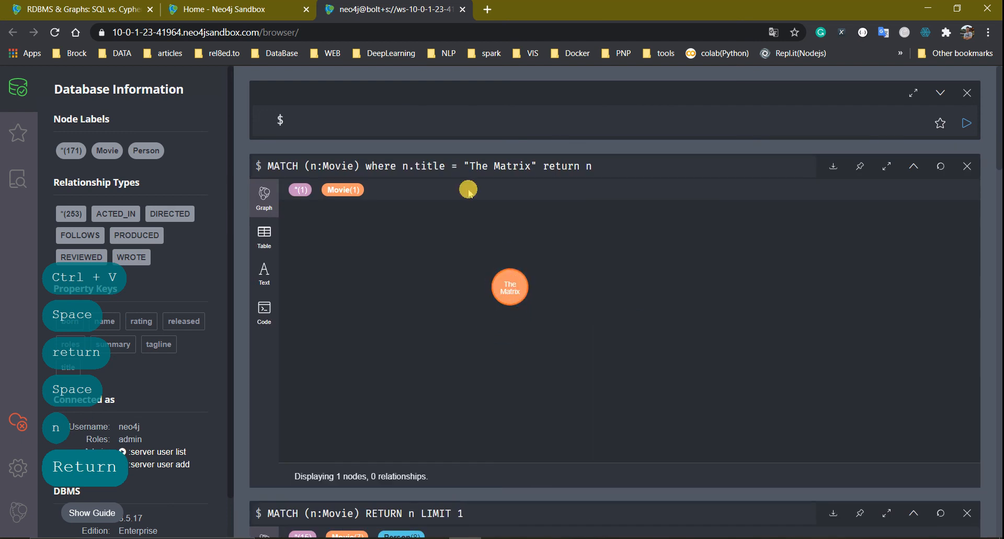
pyautogui.click(464, 166)
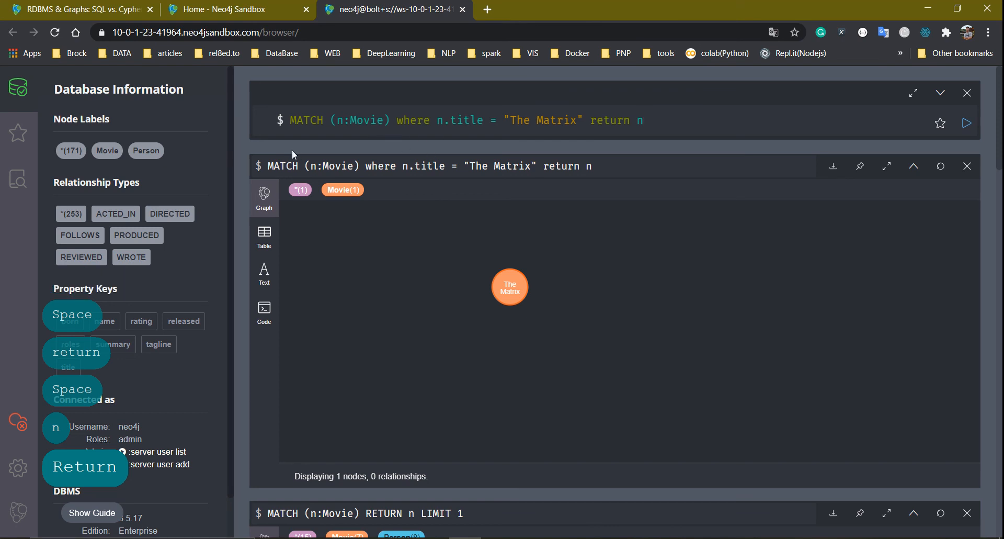
pyautogui.moveTo(510, 288); pyautogui.dragTo(452, 316)
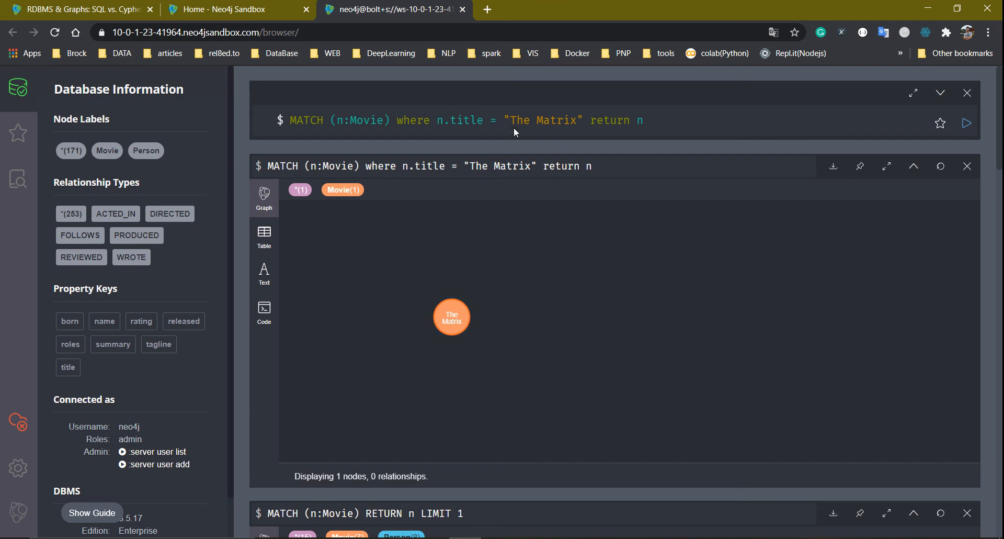
pyautogui.moveTo(445, 316); pyautogui.dragTo(534, 336)
pyautogui.click(534, 336)
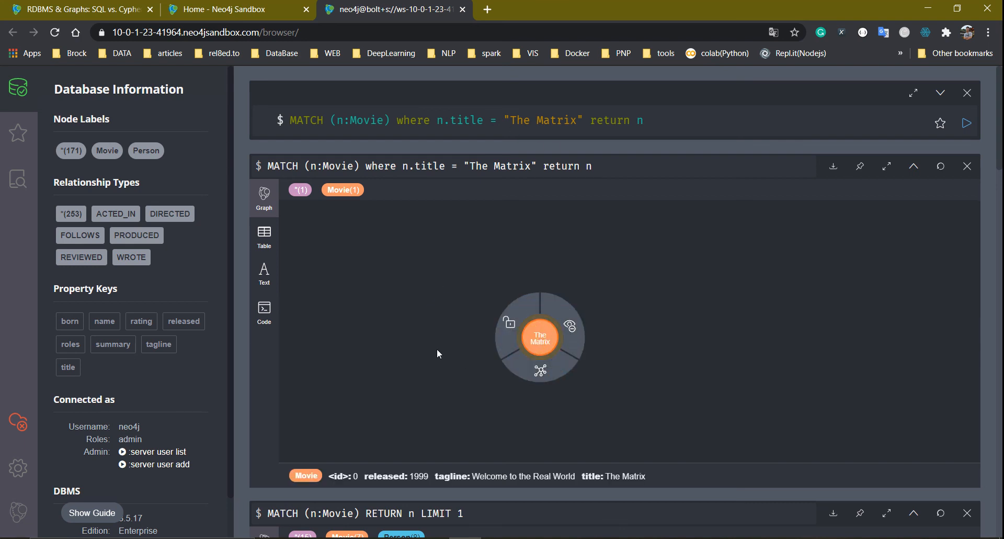
# Replace the n.title = "The Matrix" condition in the where clause with released > 2000.
pyautogui.moveTo(437, 119); pyautogui.dragTo(482, 122)
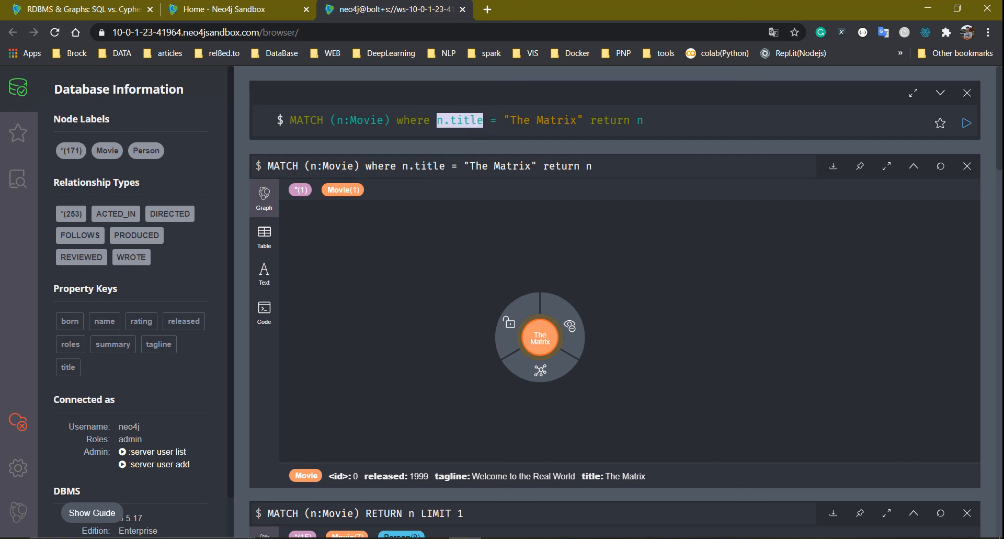
pyautogui.write('relea')
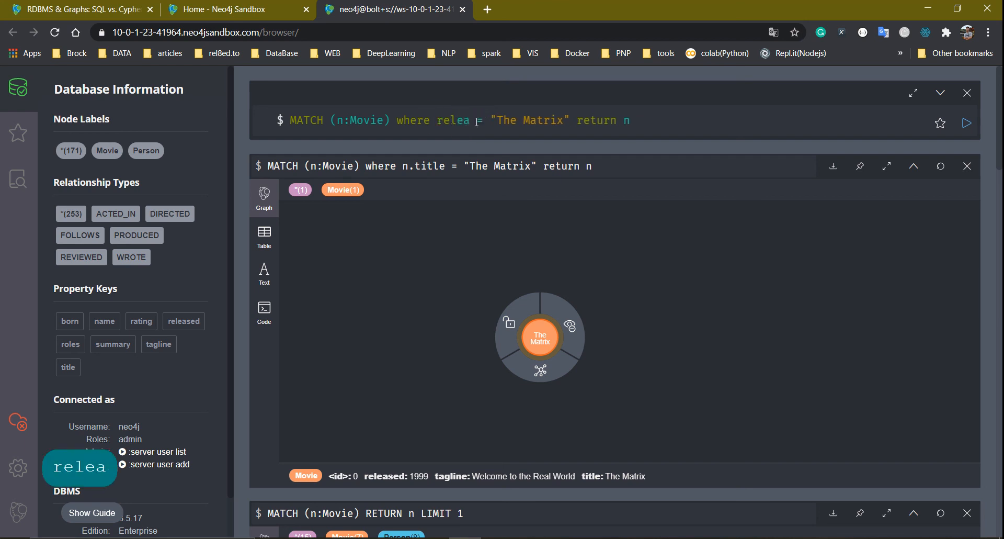
pyautogui.write('sed')
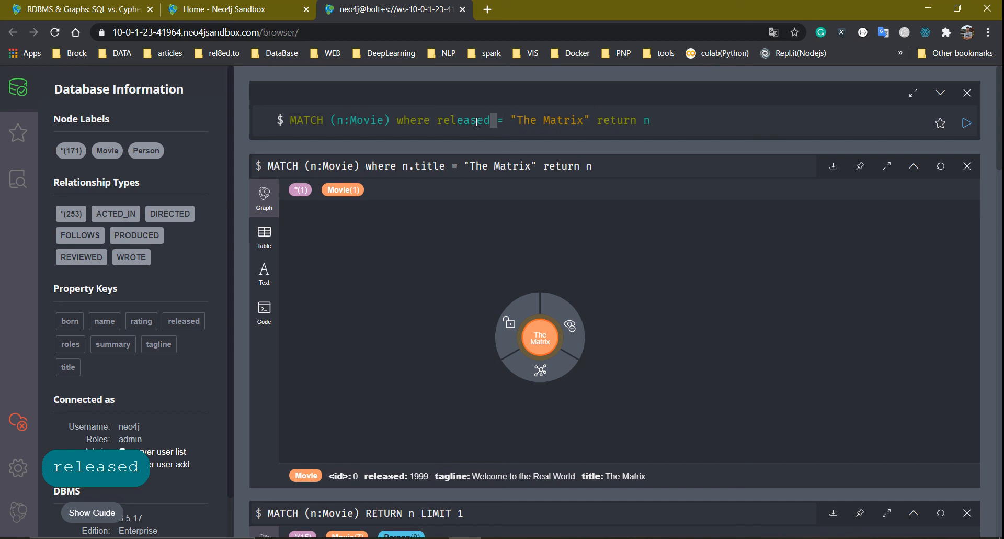
pyautogui.press('Right')
pyautogui.press('Right')
pyautogui.press('Right')
pyautogui.press('Right')
pyautogui.press('Right')
pyautogui.press('Right')
pyautogui.press('Right')
pyautogui.press('Right')
pyautogui.press('Right')
pyautogui.press('Right')
pyautogui.press('Right')
pyautogui.press('Right')
pyautogui.press('Right')
pyautogui.press('Right')
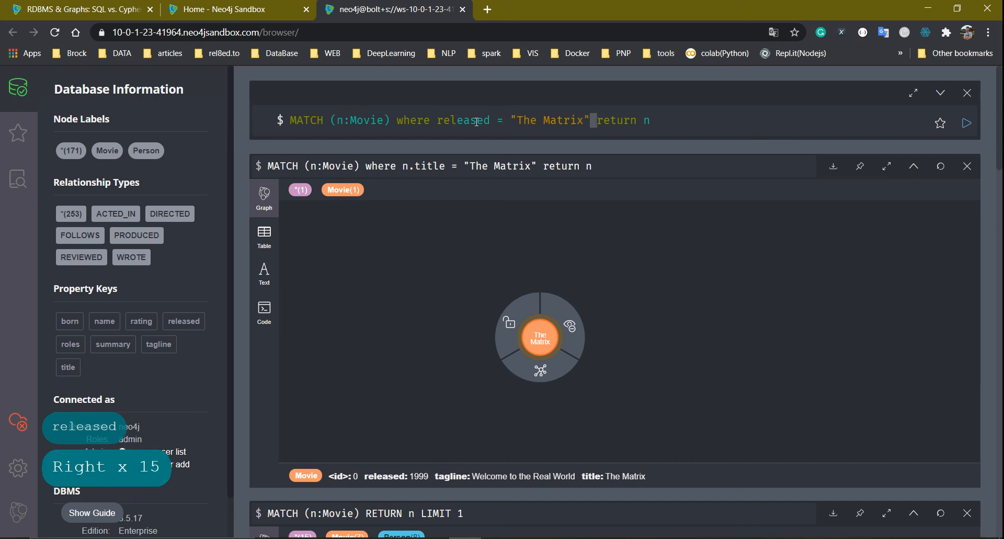
pyautogui.press('BackSpace')
pyautogui.press('BackSpace')
pyautogui.press('BackSpace')
pyautogui.press('BackSpace')
pyautogui.press('BackSpace')
pyautogui.press('BackSpace')
pyautogui.press('BackSpace')
pyautogui.press('BackSpace')
pyautogui.press('BackSpace')
pyautogui.press('BackSpace')
pyautogui.press('BackSpace')
pyautogui.press('BackSpace')
pyautogui.press('BackSpace')
pyautogui.press('BackSpace')
pyautogui.press('BackSpace')
pyautogui.press('space')
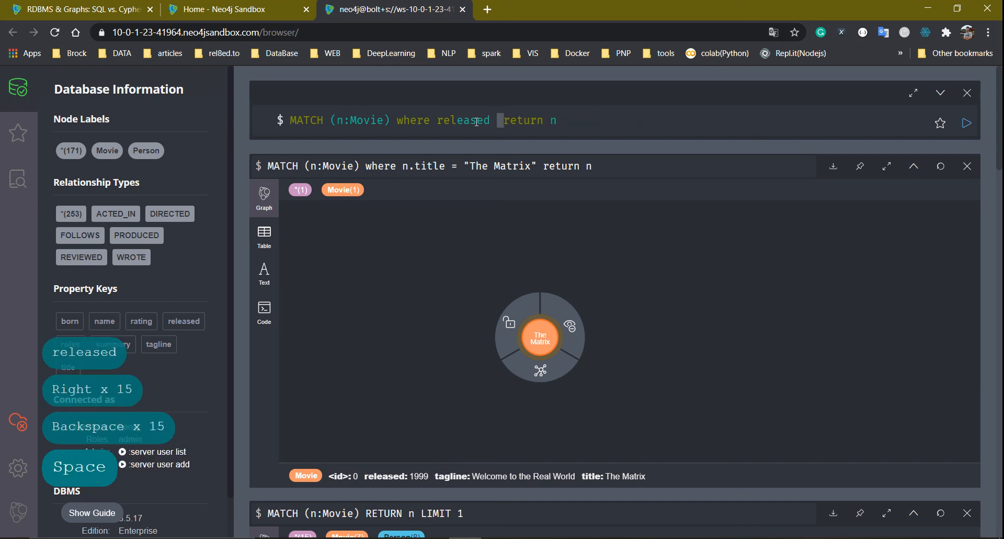
pyautogui.write('> 2000')
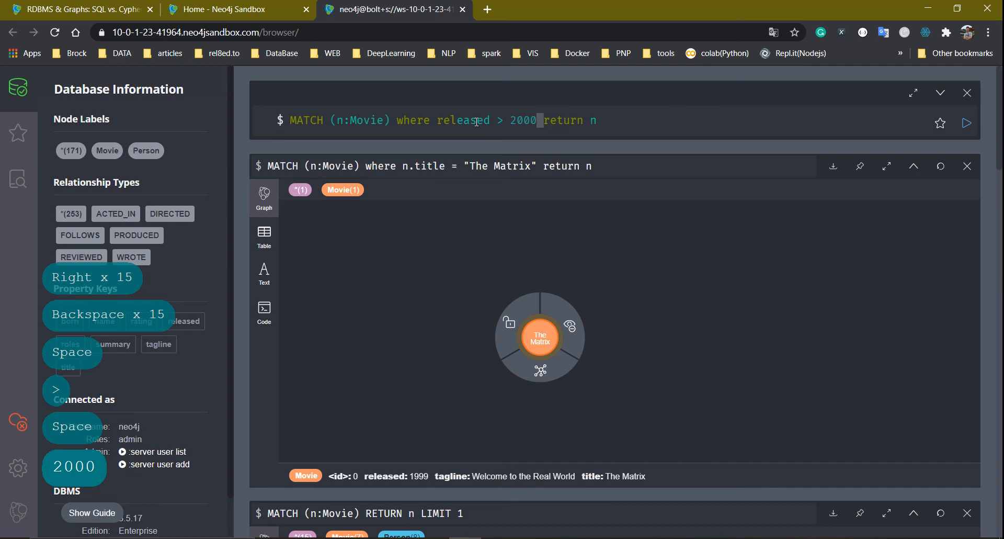
# Add limit 3 to the end of the released > 2000 query and run it.
pyautogui.click(640, 125)
pyautogui.write('limit')
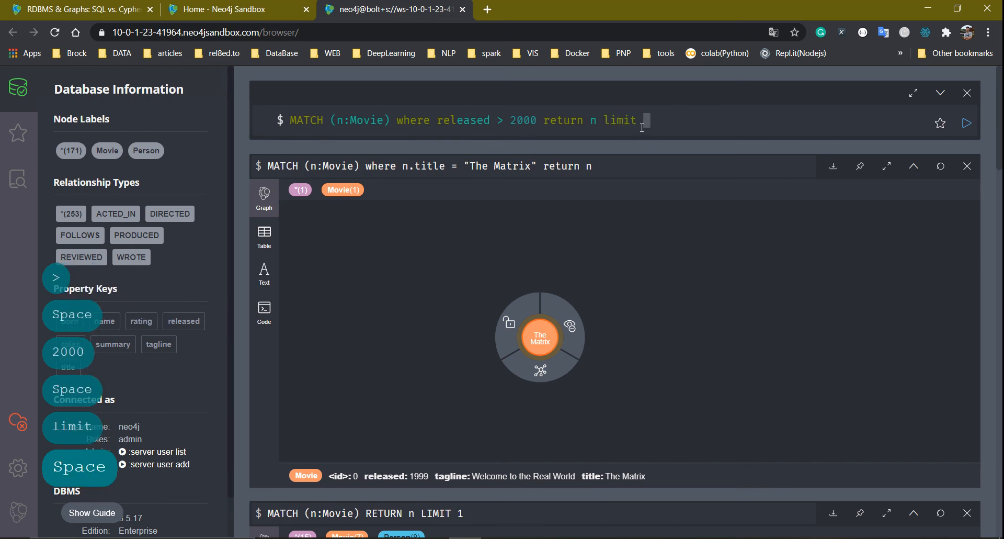
pyautogui.write(' 3')
pyautogui.press('Return')
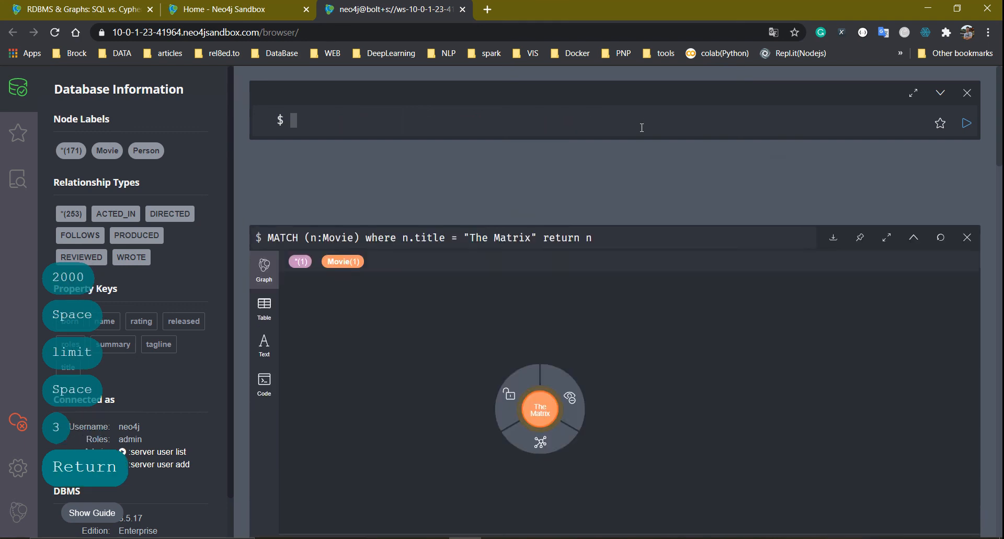
# Load the failed query back into the editor, change released to n.released in the where clause and run it.
pyautogui.click(541, 166)
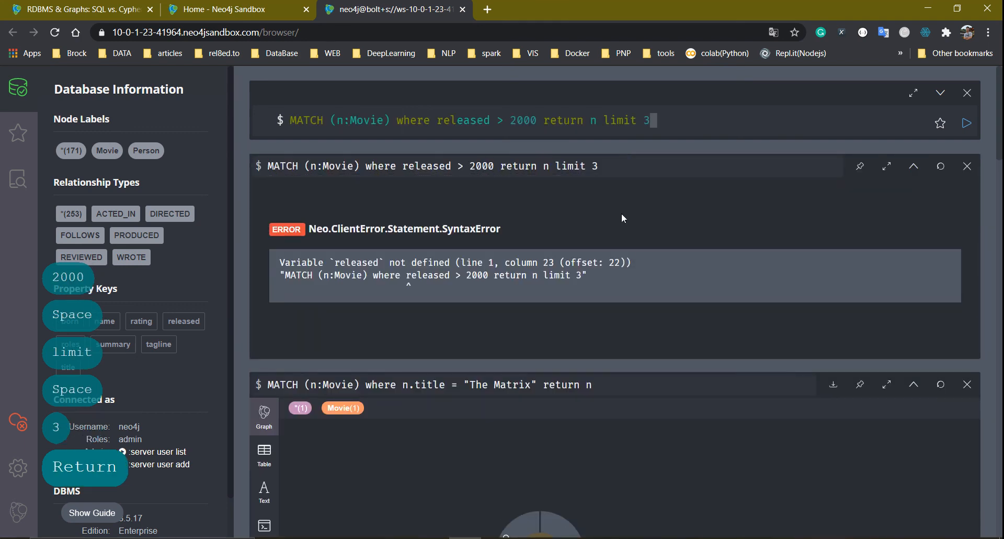
pyautogui.doubleClick(454, 126)
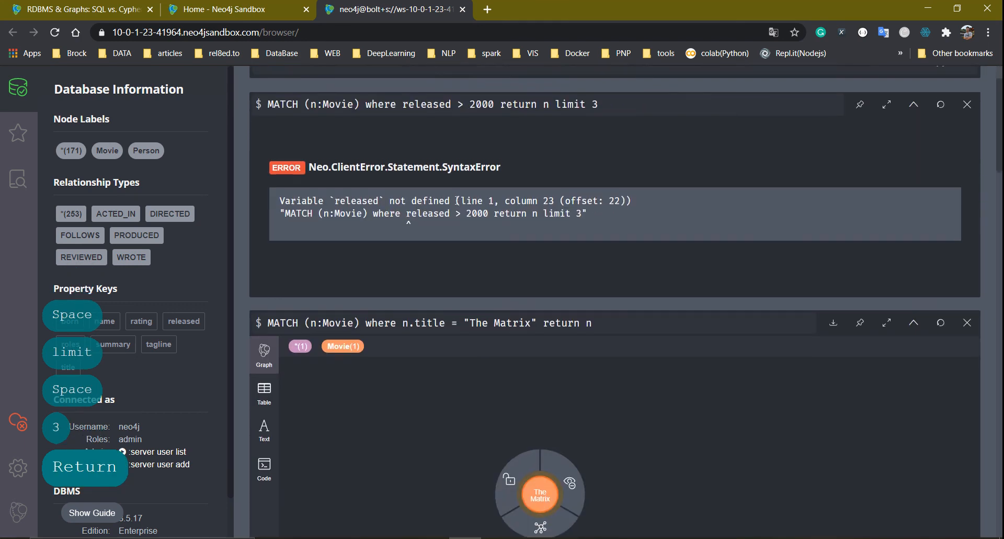
pyautogui.click(438, 119)
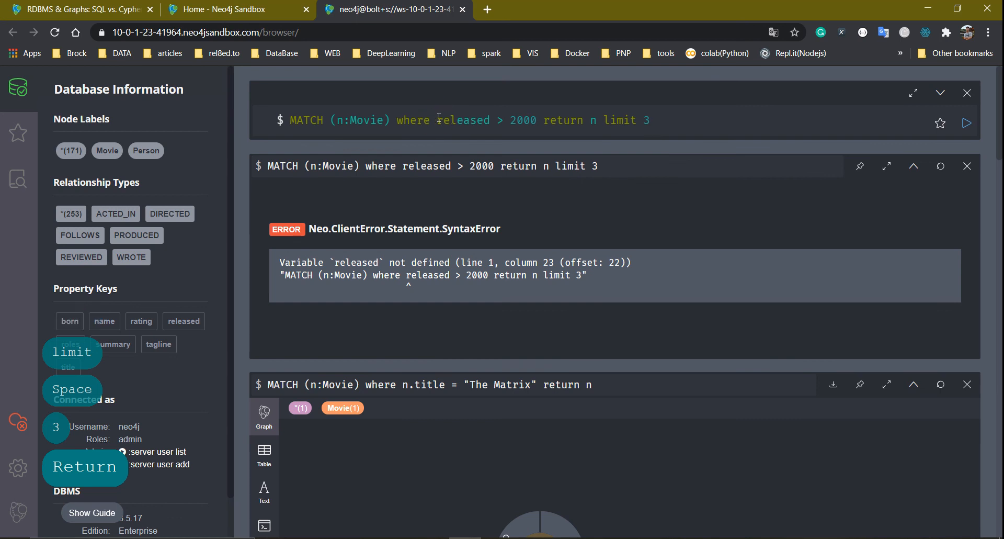
pyautogui.write('n.')
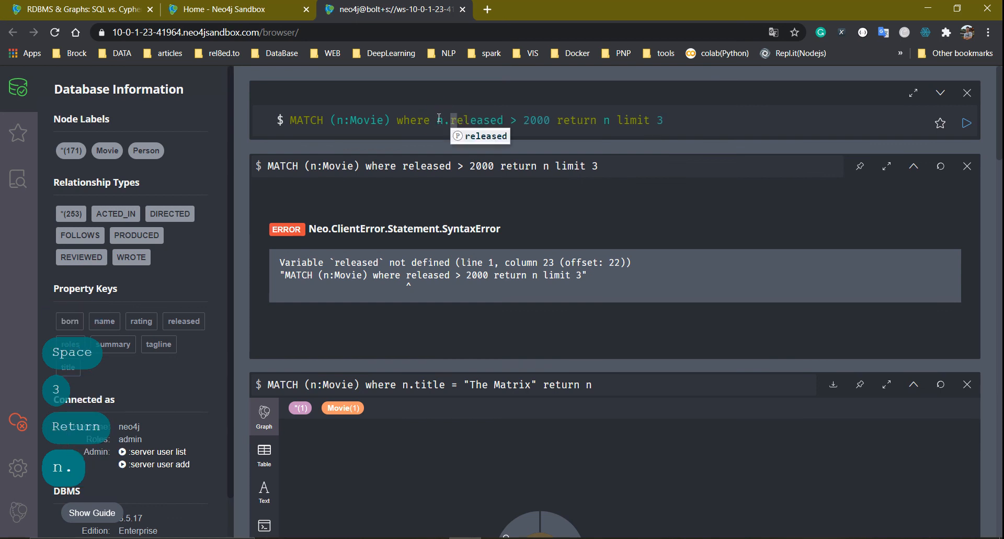
pyautogui.click(965, 126)
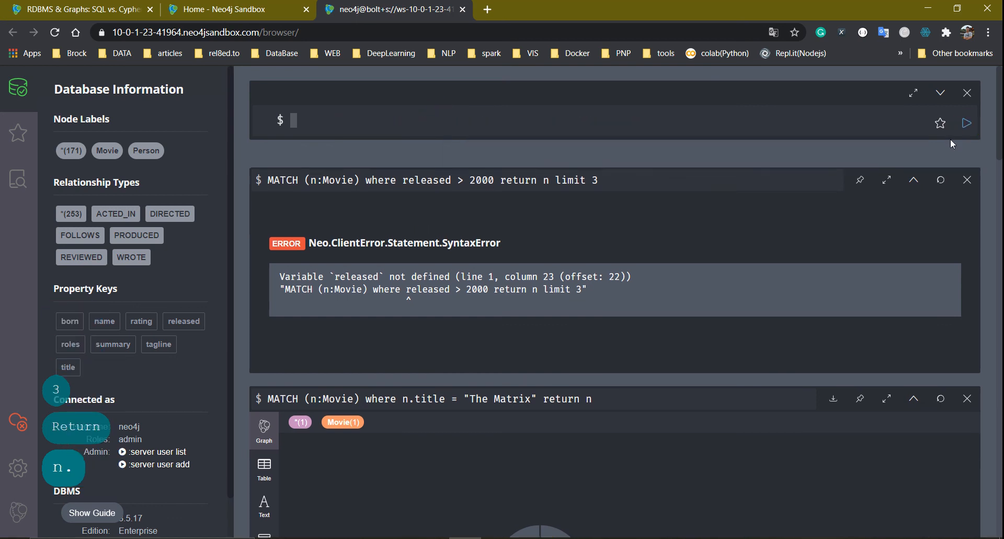
# Load the n.released > 2000 query back into the editor and spread the three resulting movie nodes apart in the graph.
pyautogui.moveTo(558, 305); pyautogui.dragTo(468, 303)
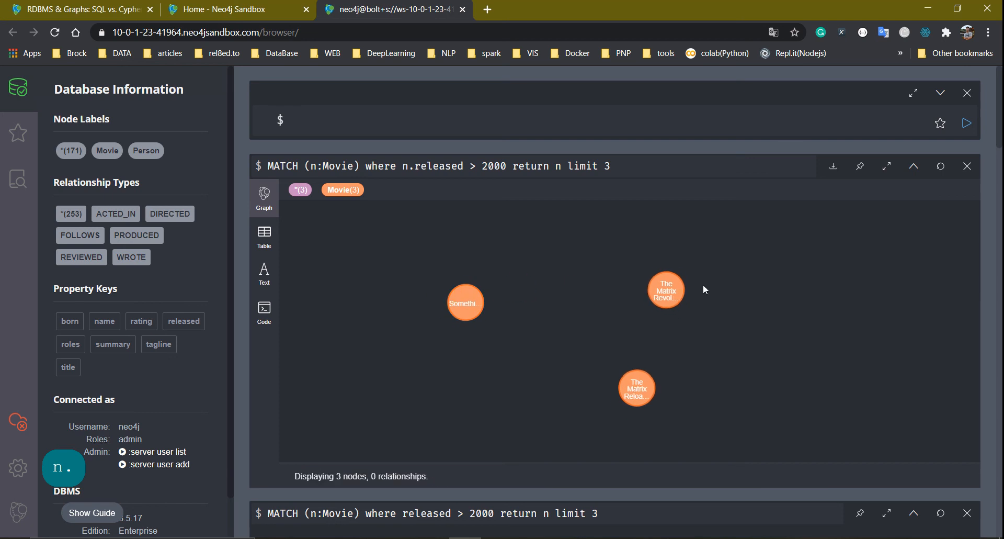
pyautogui.moveTo(668, 290); pyautogui.dragTo(500, 273)
pyautogui.moveTo(676, 346); pyautogui.dragTo(542, 329)
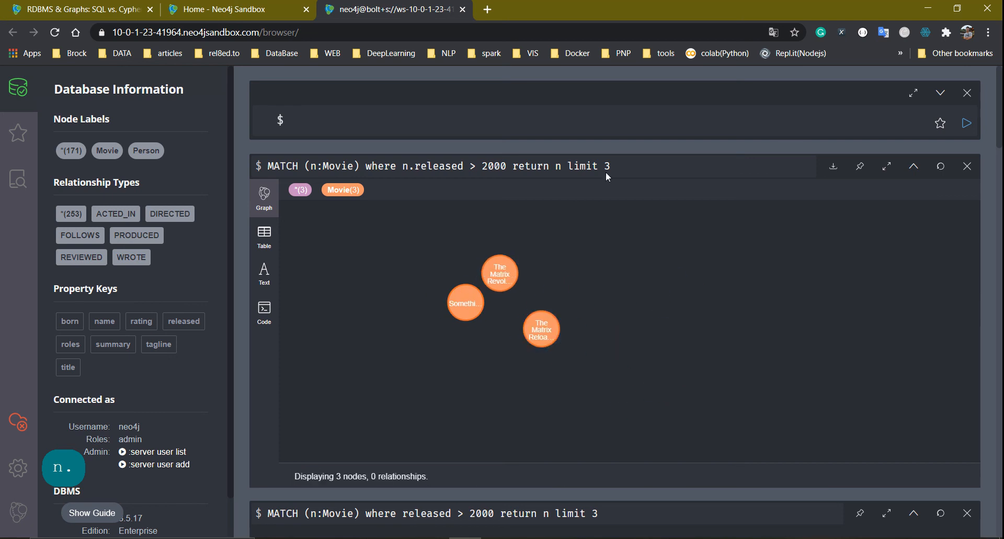
pyautogui.click(570, 169)
pyautogui.moveTo(501, 273); pyautogui.dragTo(601, 257)
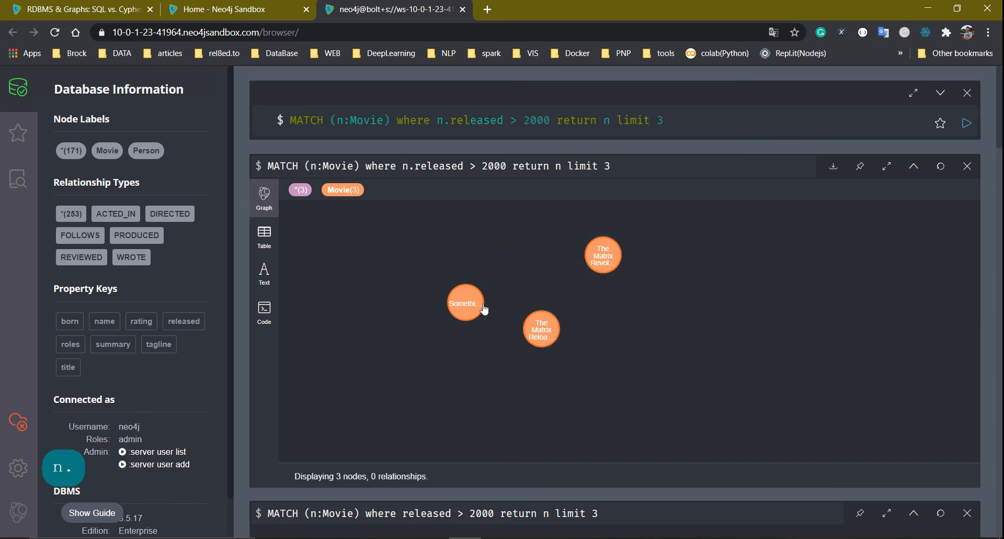
pyautogui.moveTo(481, 307); pyautogui.dragTo(393, 298)
pyautogui.moveTo(530, 319); pyautogui.dragTo(736, 299)
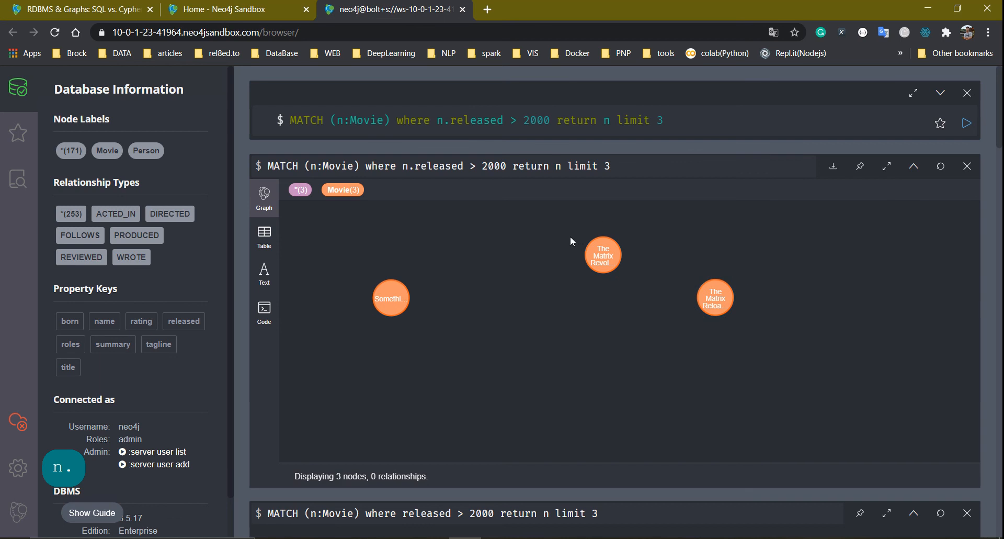
pyautogui.moveTo(602, 255); pyautogui.dragTo(497, 288)
pyautogui.click(509, 226)
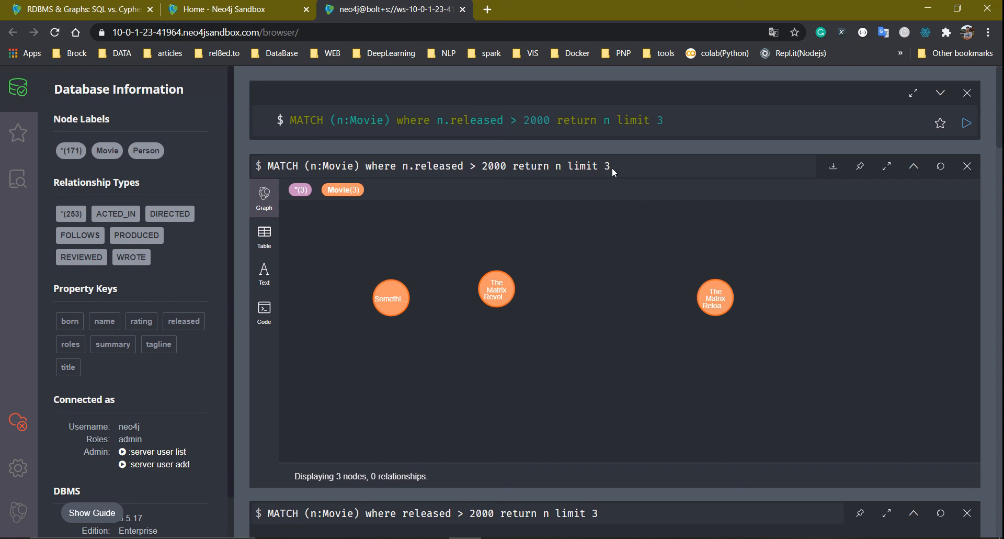
# Replace n limit 3 with count(n) in the return clause, run the query and close its result frame.
pyautogui.moveTo(605, 123); pyautogui.dragTo(714, 121)
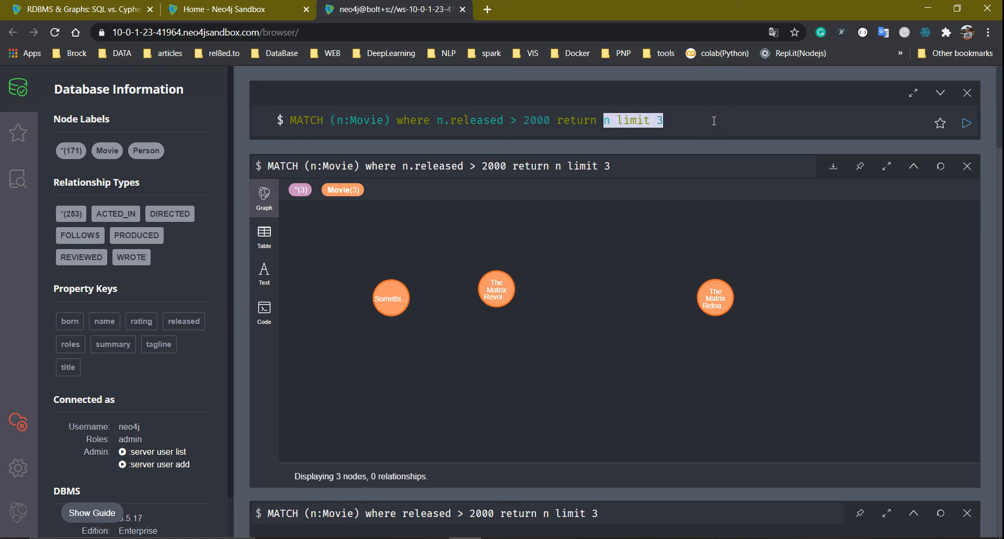
pyautogui.press('BackSpace')
pyautogui.write('count')
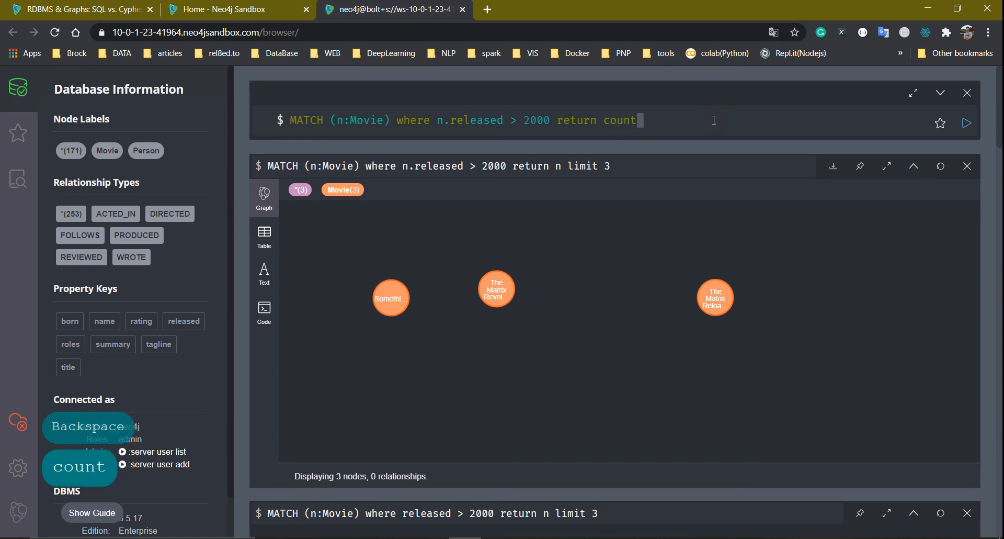
pyautogui.write('(n')
pyautogui.press('Right')
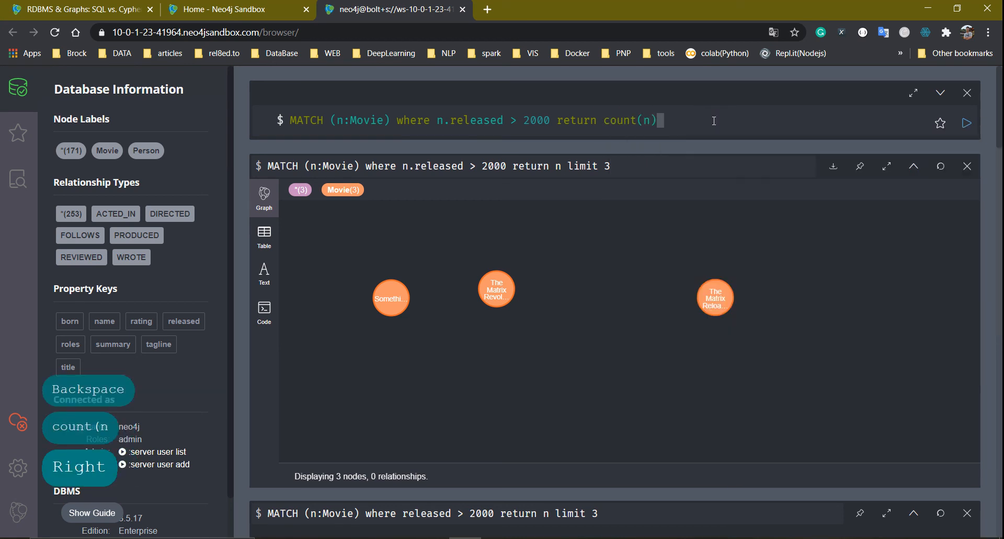
pyautogui.press('Return')
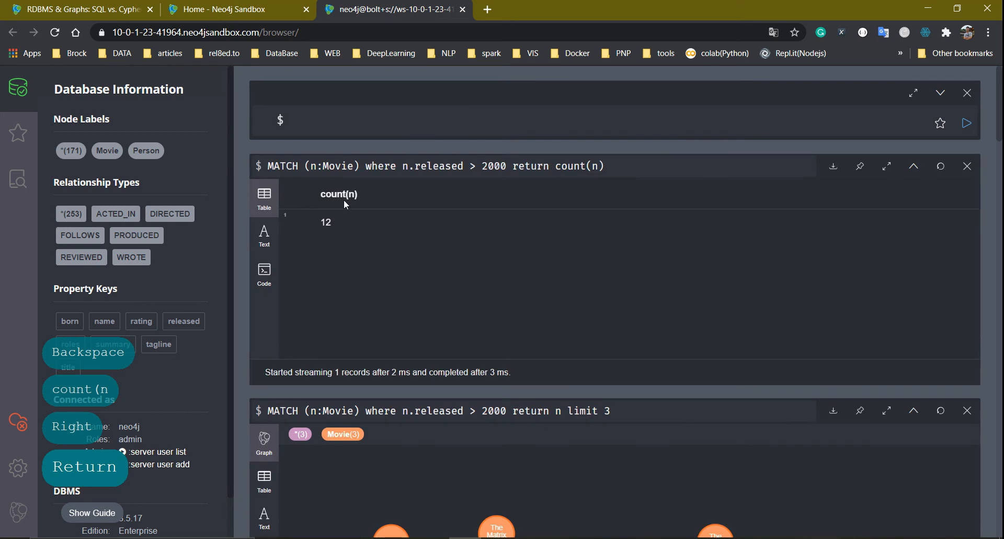
pyautogui.click(967, 165)
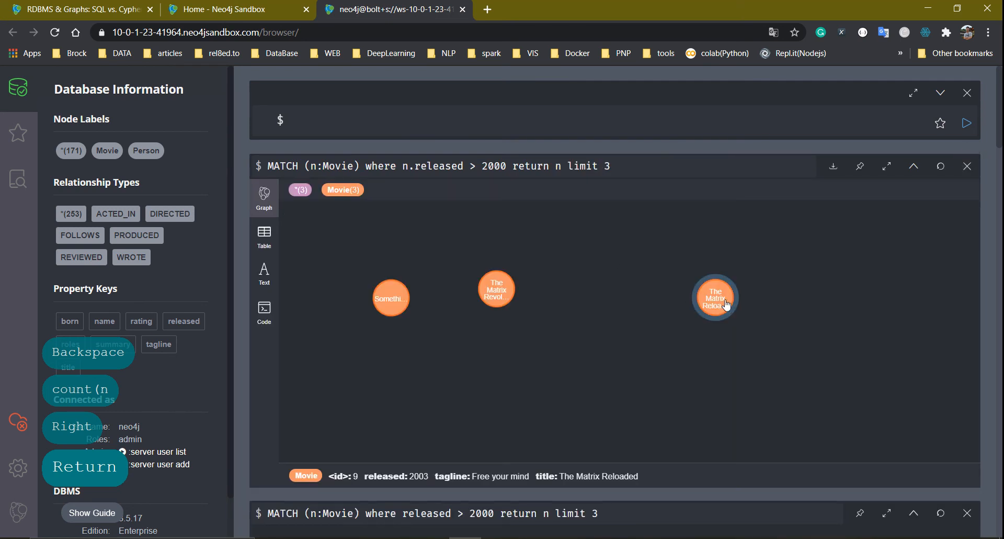
# Load the n.released > 2000 limit 3 query into the editor and move The Matrix Revolutions and Something's nodes closer to The Matrix Reloaded.
pyautogui.scroll(-6, 575, 332)
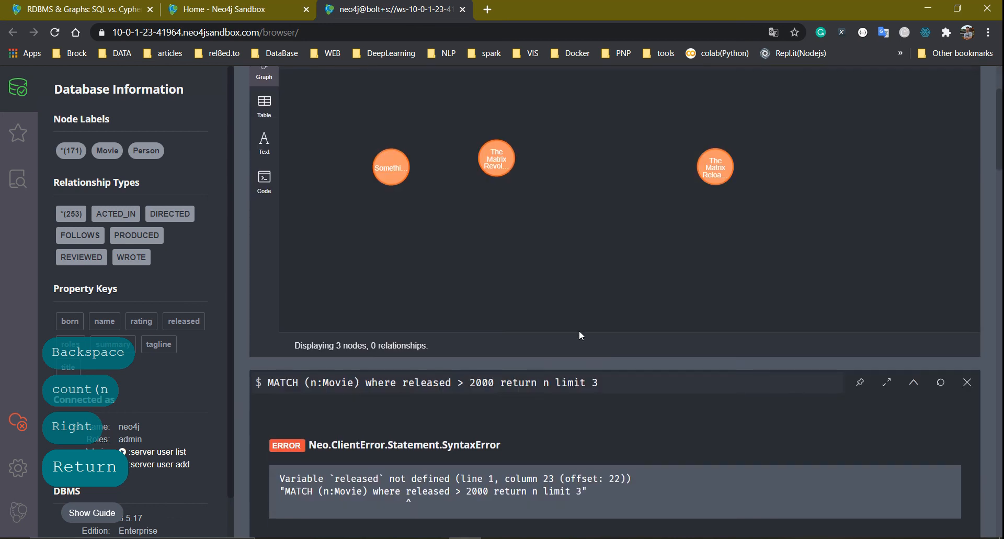
pyautogui.scroll(6, 602, 204)
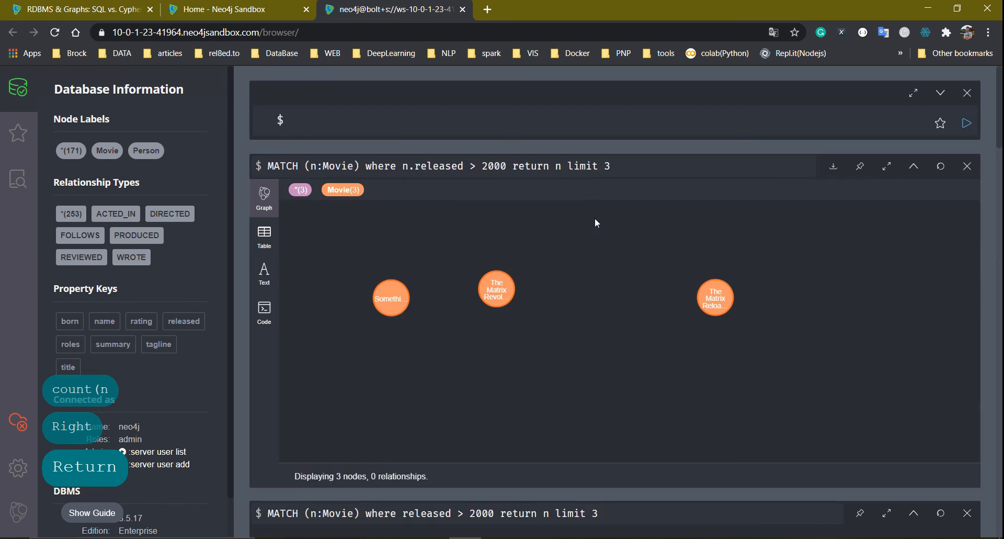
pyautogui.click(583, 165)
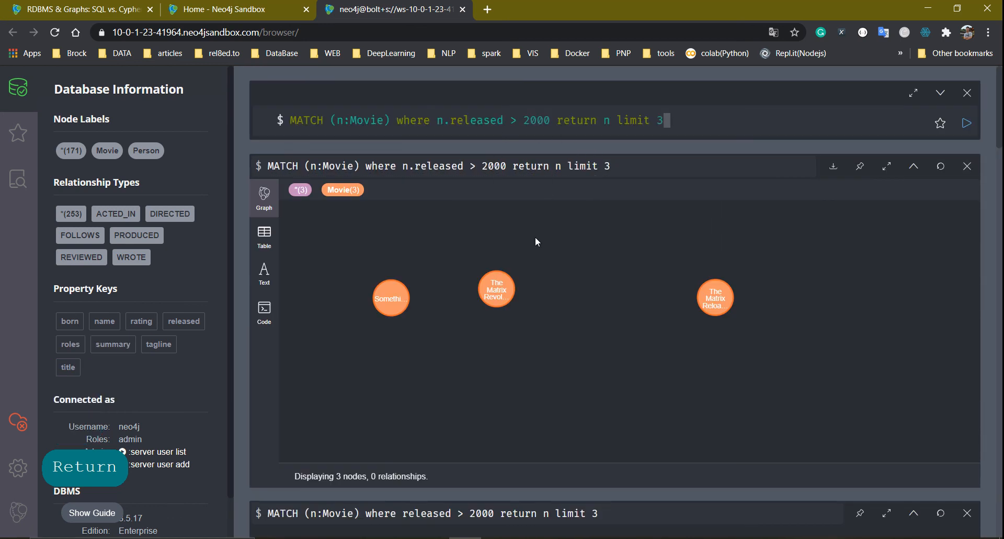
pyautogui.moveTo(497, 291); pyautogui.dragTo(580, 267)
pyautogui.moveTo(391, 298); pyautogui.dragTo(504, 324)
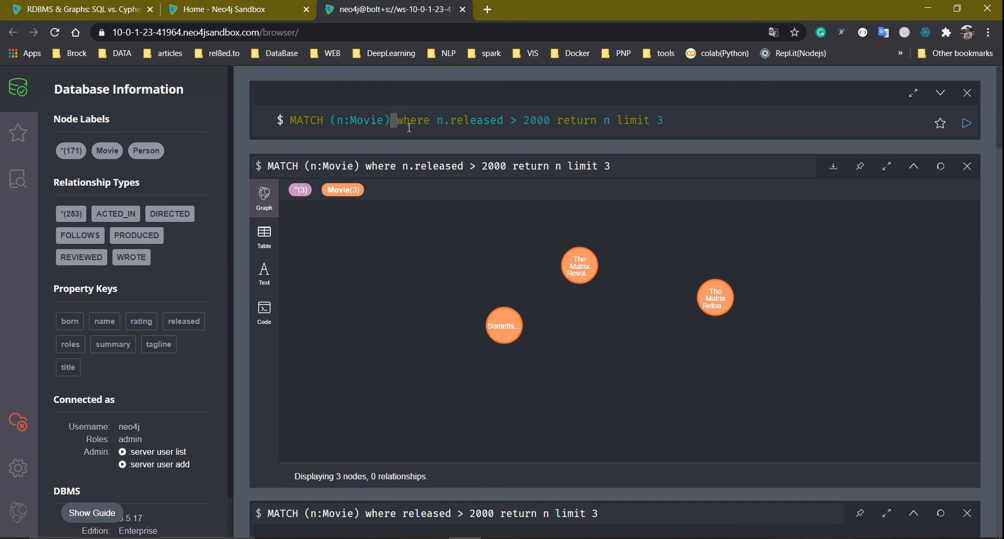
# Insert the relationship pattern -[:DIRECTED]-(p:Person) after (n:Movie) in the query.
pyautogui.write('-[:D')
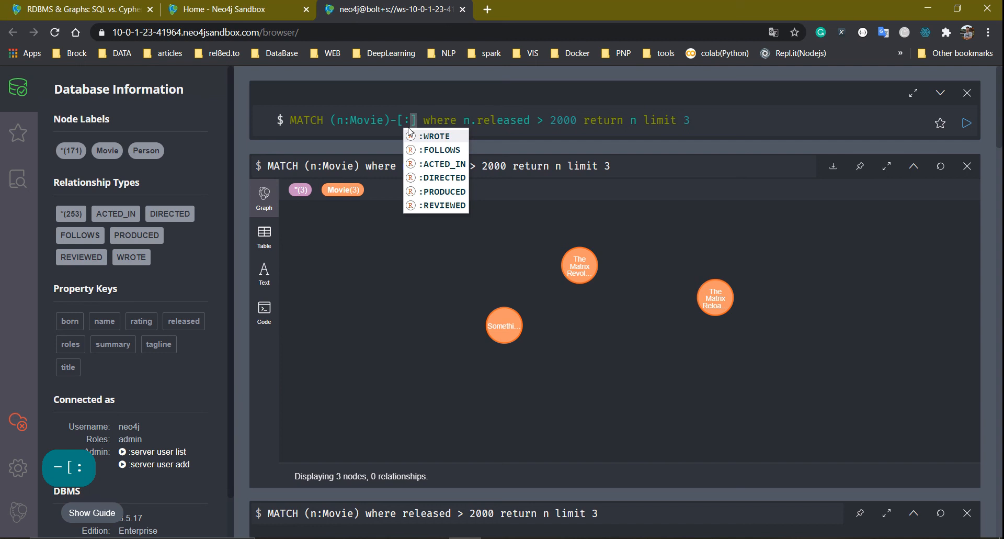
pyautogui.press('Tab')
pyautogui.press('Right')
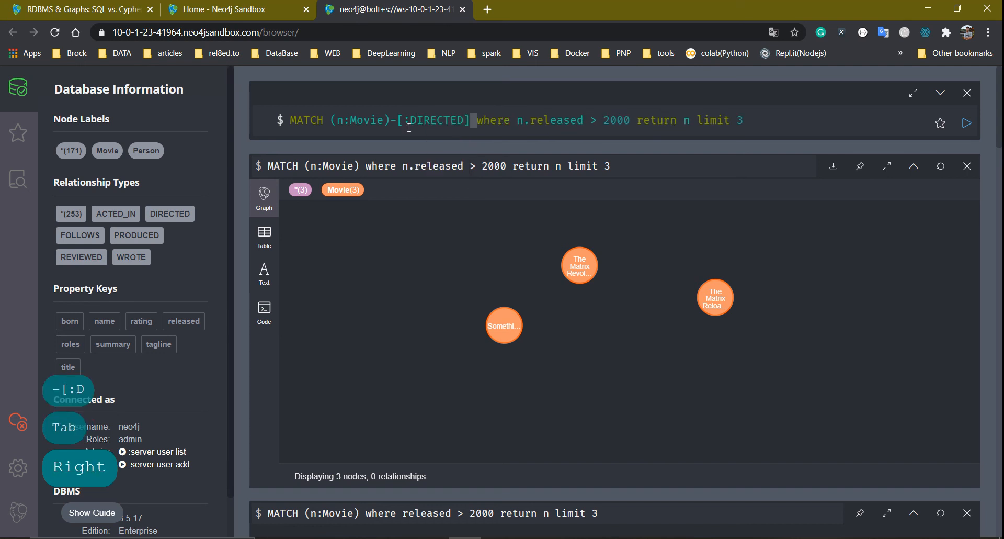
pyautogui.write('-(')
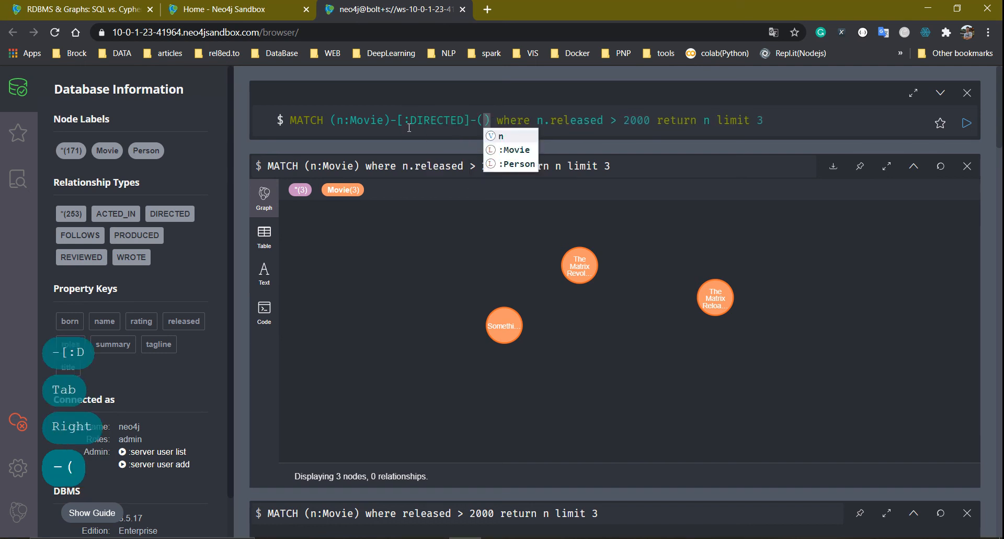
pyautogui.write('p:P')
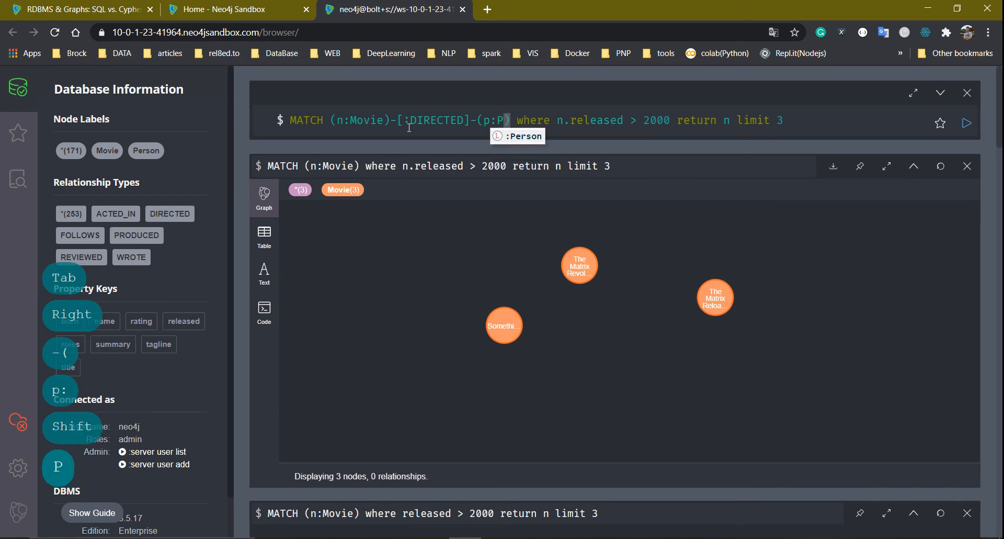
pyautogui.write('erson')
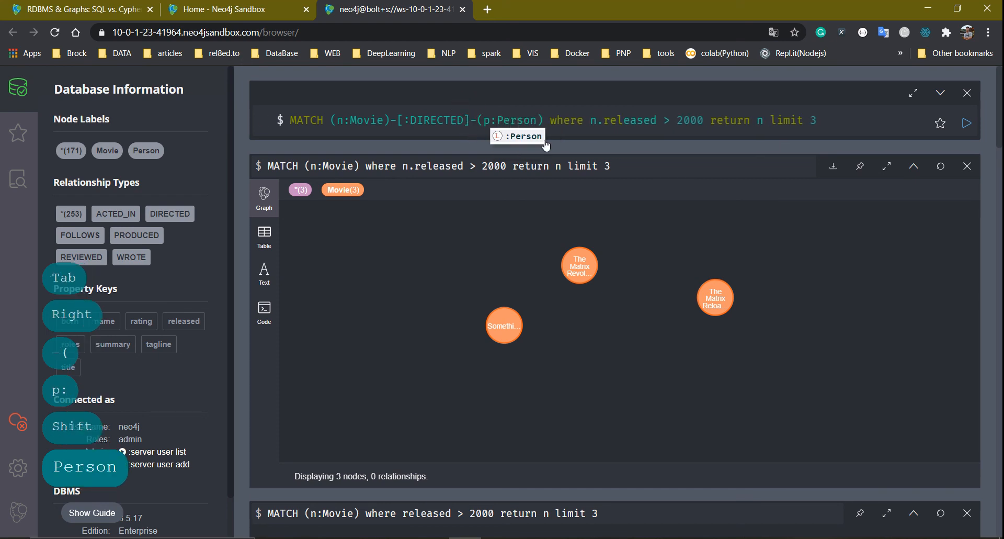
# Examine the relationship directions in the earlier MATCH (n:Movie) RETURN n LIMIT 1 graph, moving the Laurence Fishburne node clear of the others.
pyautogui.scroll(-15, 779, 372)
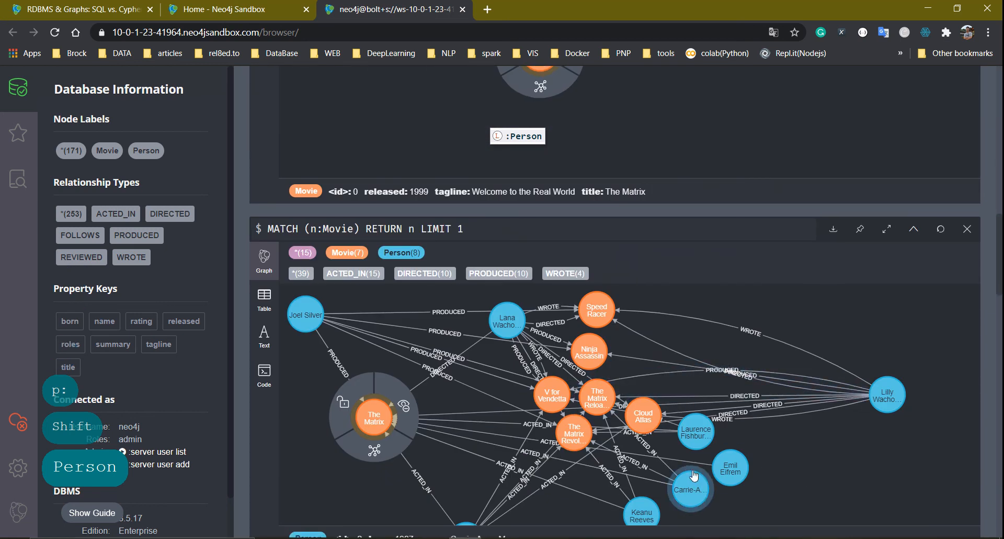
pyautogui.moveTo(698, 432); pyautogui.dragTo(814, 503)
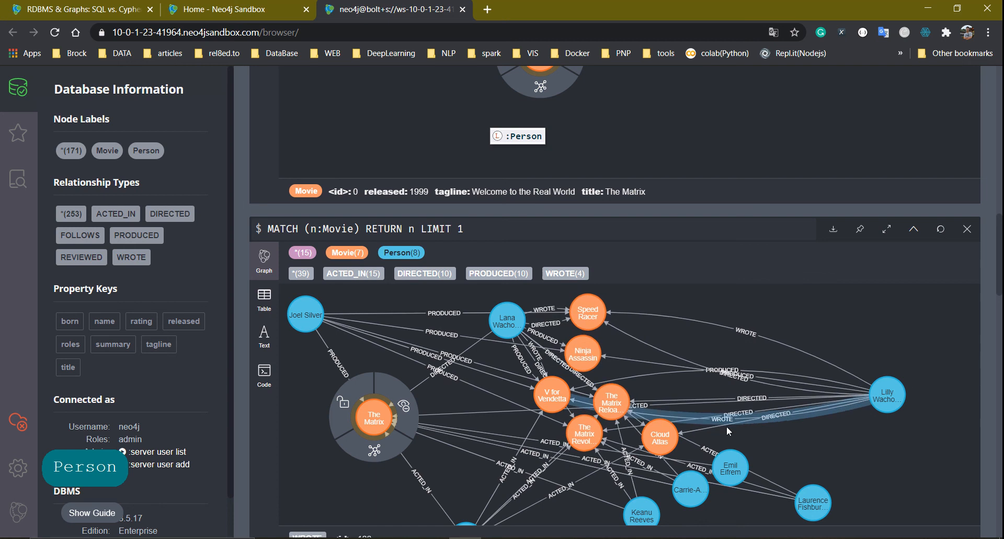
pyautogui.scroll(15, 629, 385)
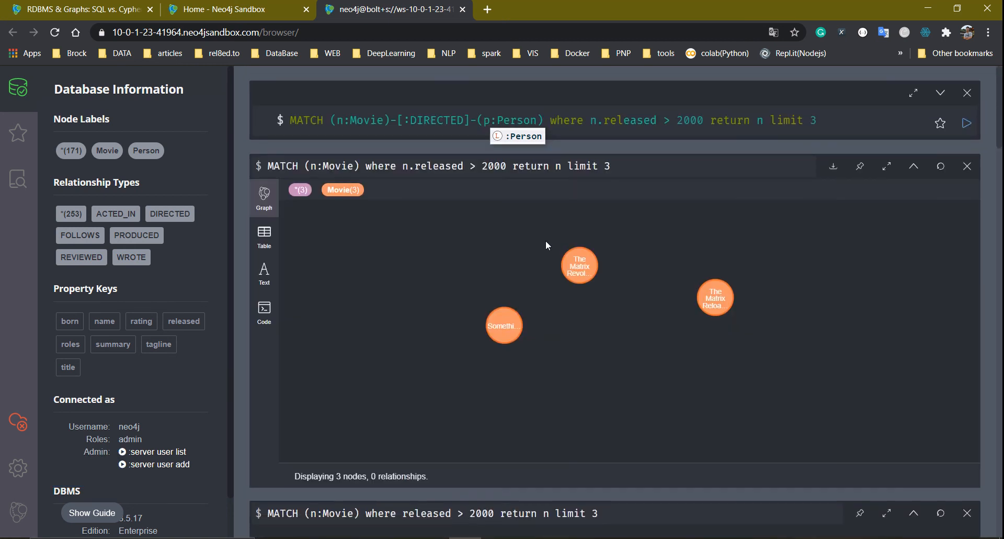
# Direct the DIRECTED relationship toward (p:Person) with ->, add p to the return clause and run the query.
pyautogui.click(474, 121)
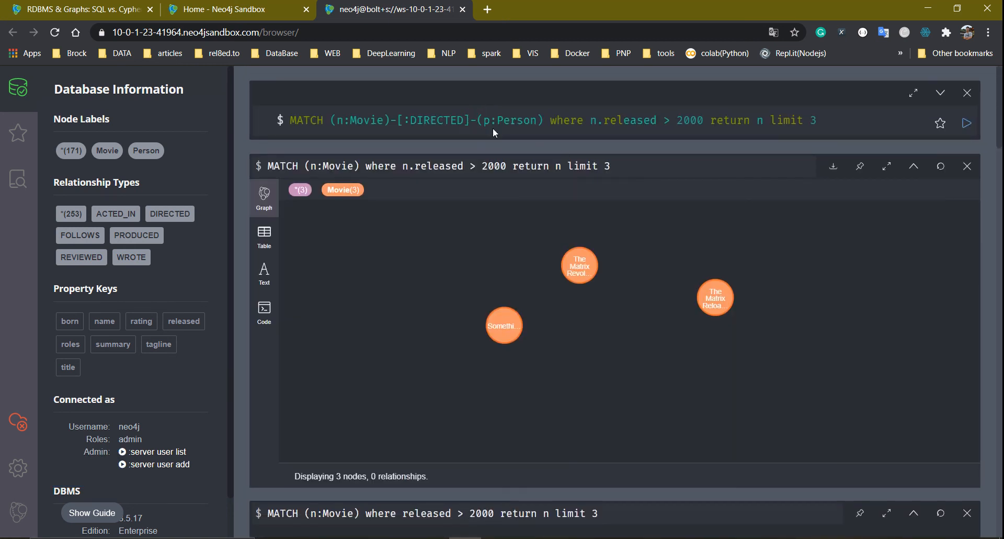
pyautogui.write('>')
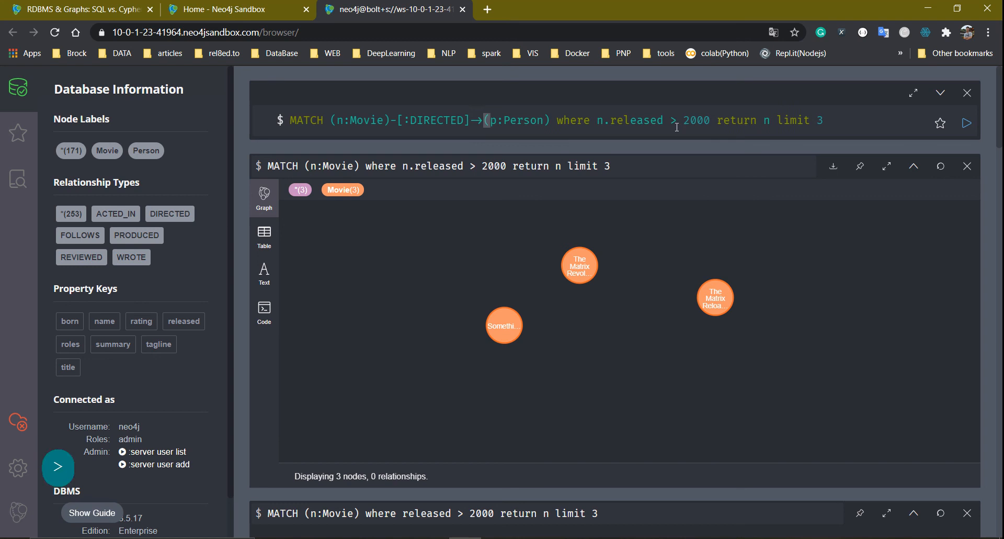
pyautogui.click(772, 120)
pyautogui.write(', p')
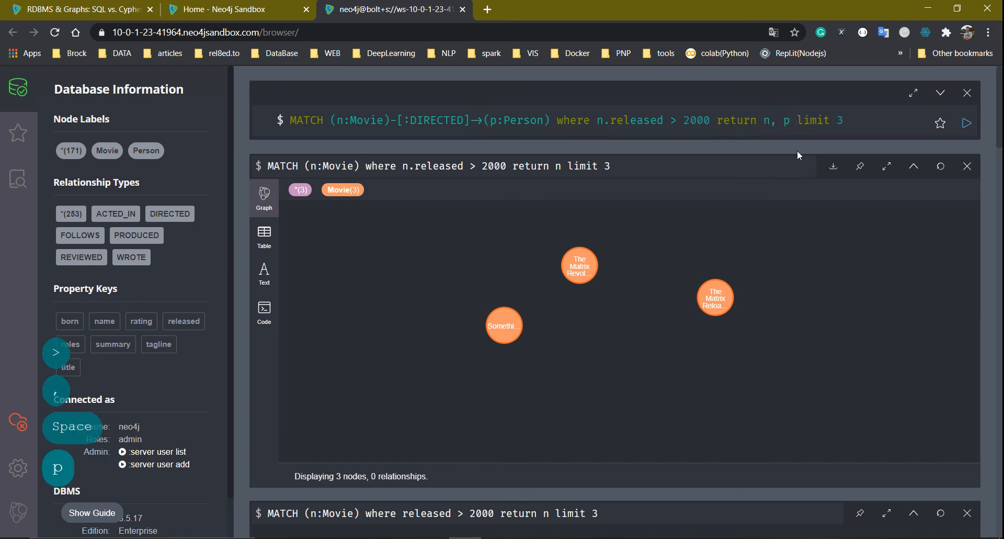
pyautogui.click(967, 122)
# Load the DIRECTED query back into the editor, re-enter its :Person label and rerun it, closing both result frames.
pyautogui.click(670, 174)
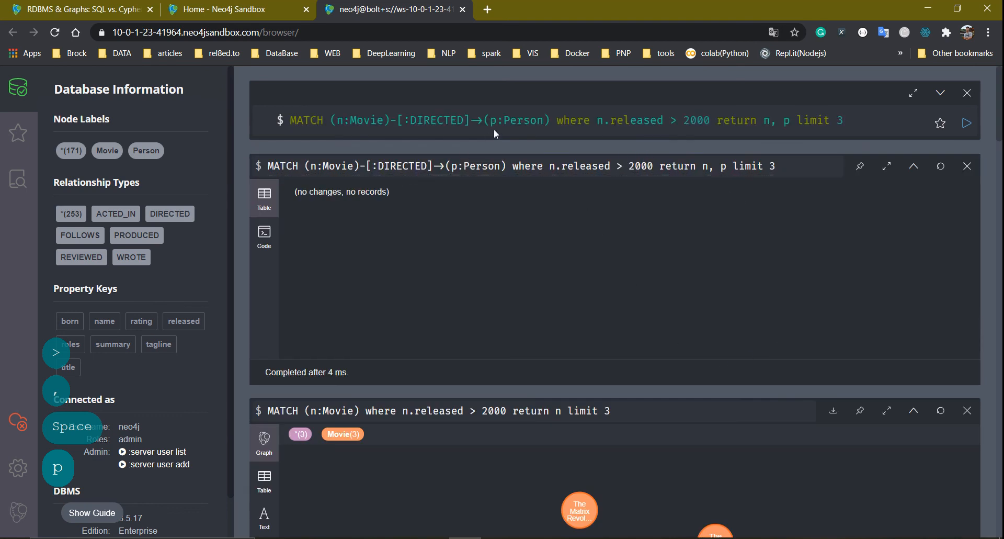
pyautogui.doubleClick(528, 119)
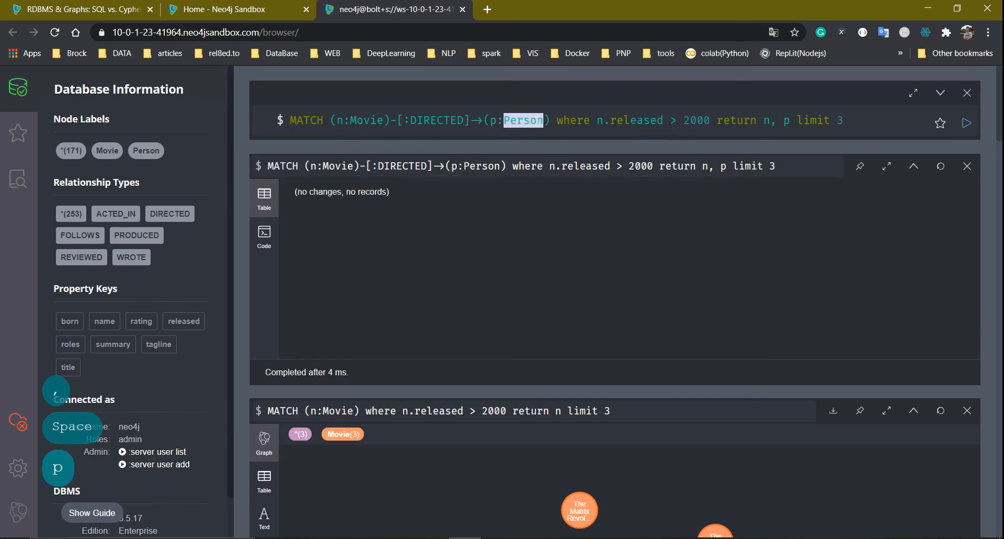
pyautogui.press('BackSpace')
pyautogui.press('BackSpace')
pyautogui.write(':P')
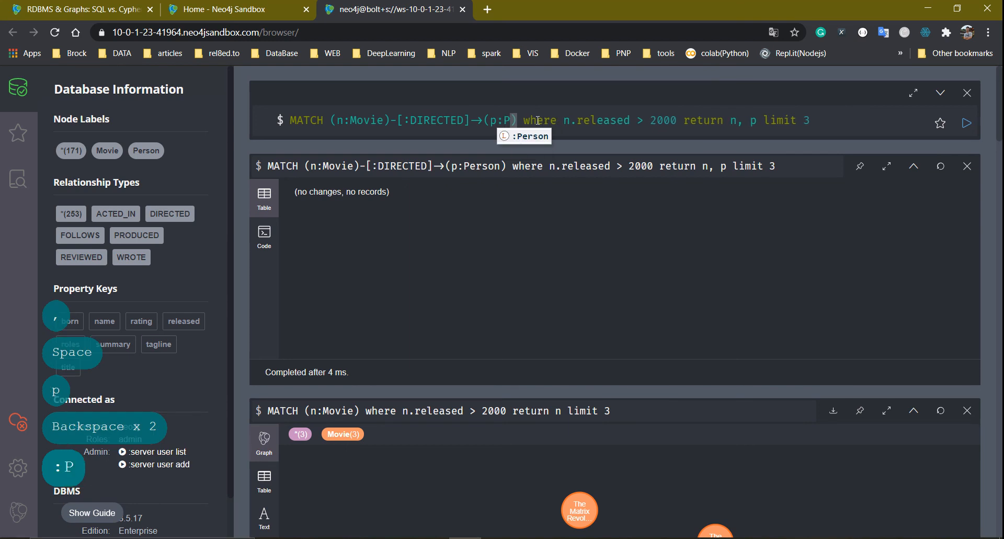
pyautogui.press('Tab')
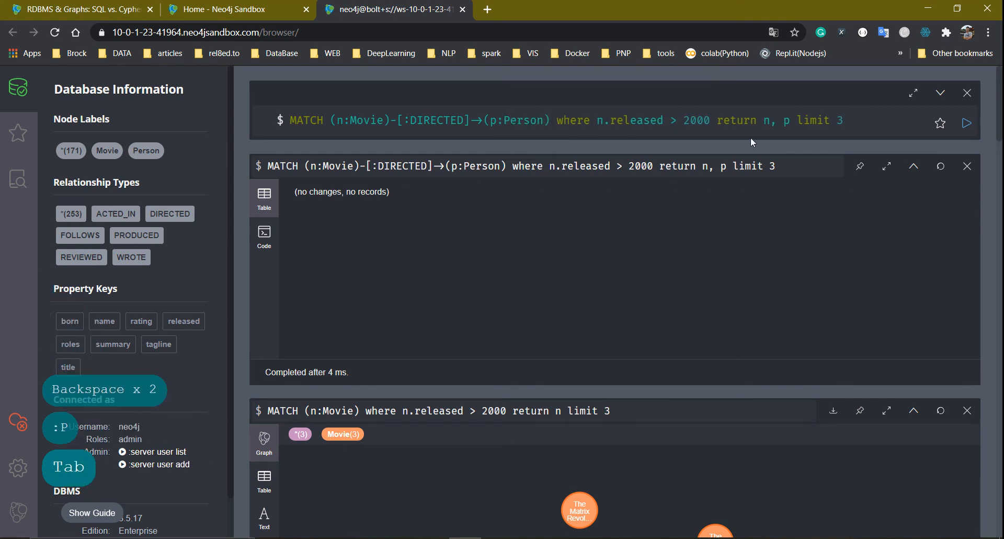
pyautogui.click(966, 123)
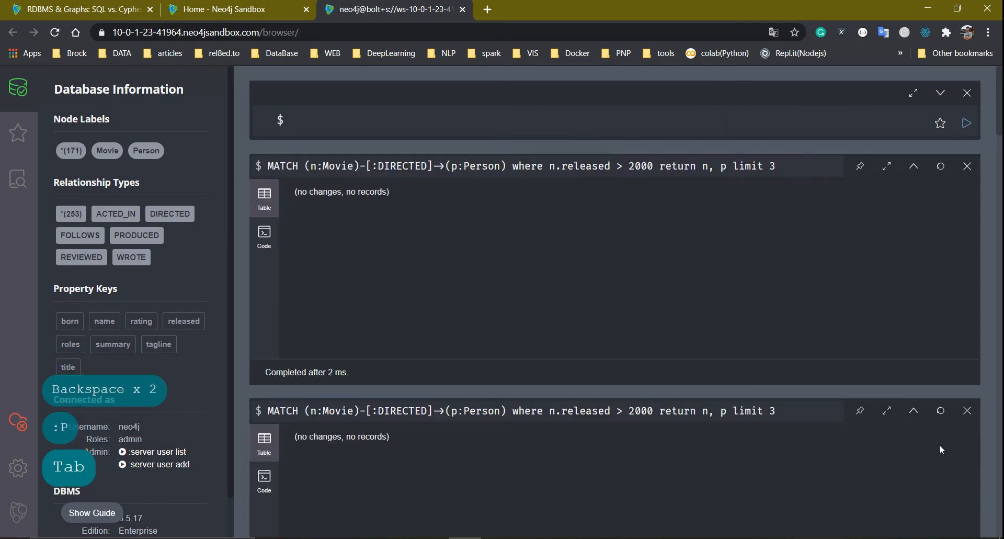
pyautogui.click(966, 411)
pyautogui.click(967, 166)
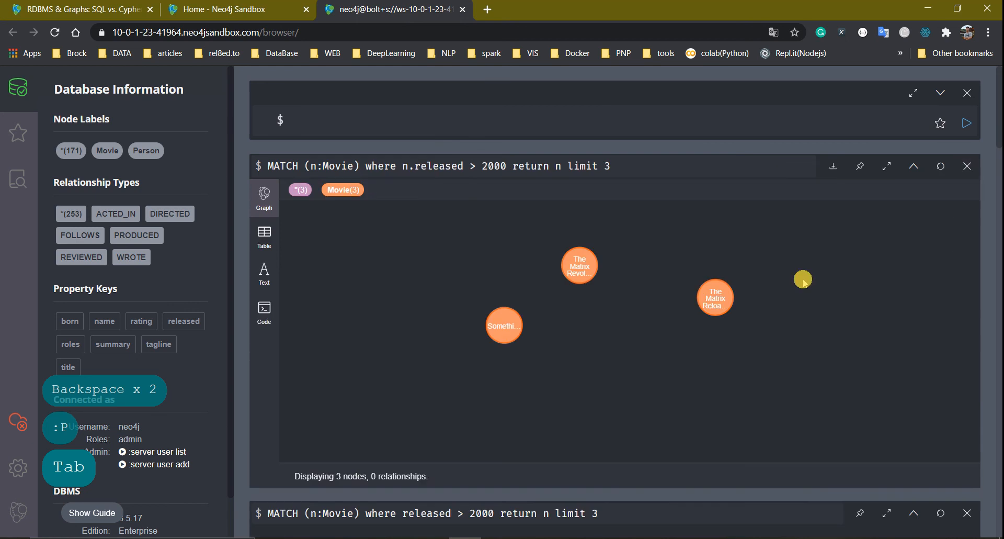
# Expand the relationships of The Matrix Revolutions node and pull its Lilly Wachowski node away to expose the DIRECTED link.
pyautogui.click(578, 269)
pyautogui.click(584, 303)
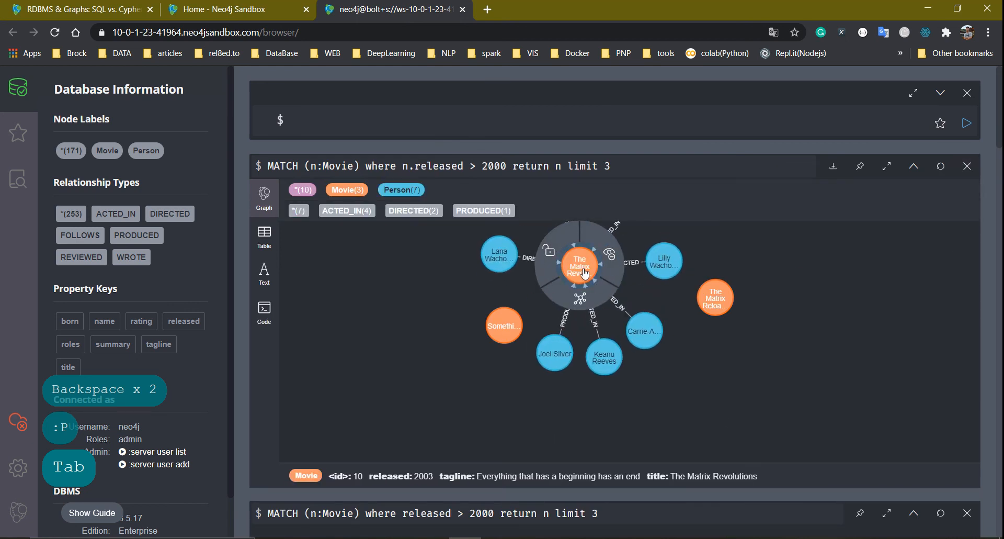
pyautogui.moveTo(583, 269); pyautogui.dragTo(519, 322)
pyautogui.moveTo(621, 307); pyautogui.dragTo(769, 339)
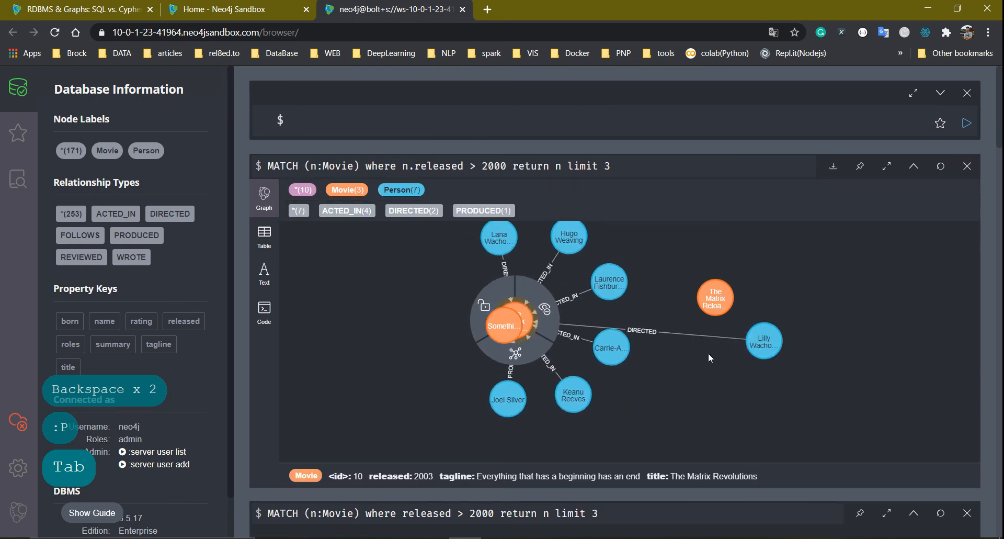
pyautogui.click(570, 166)
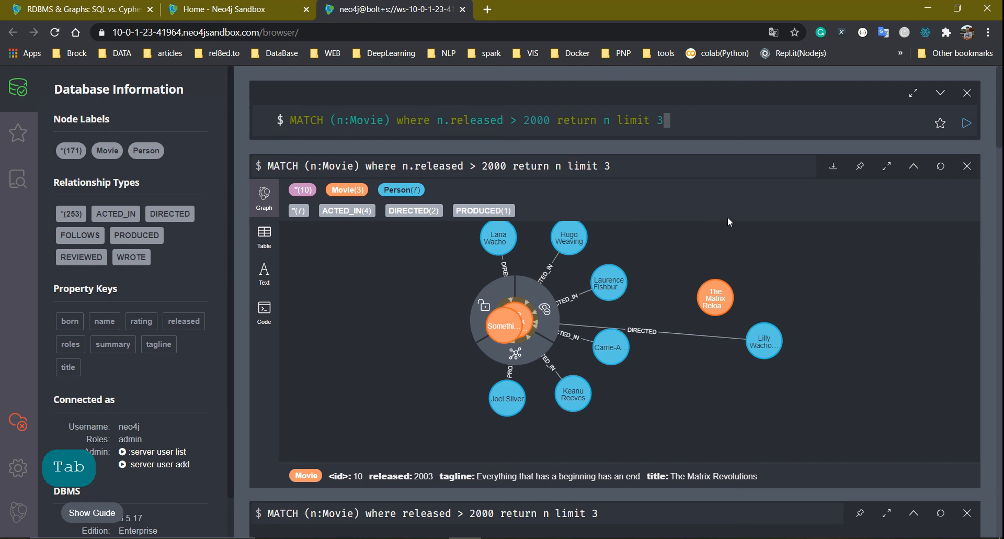
pyautogui.moveTo(693, 126); pyautogui.dragTo(610, 119)
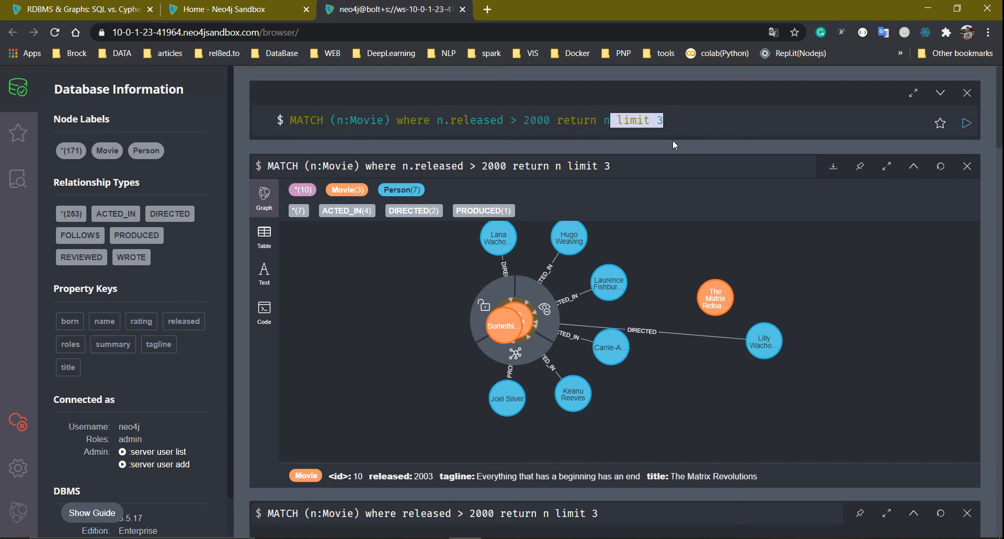
pyautogui.click(701, 128)
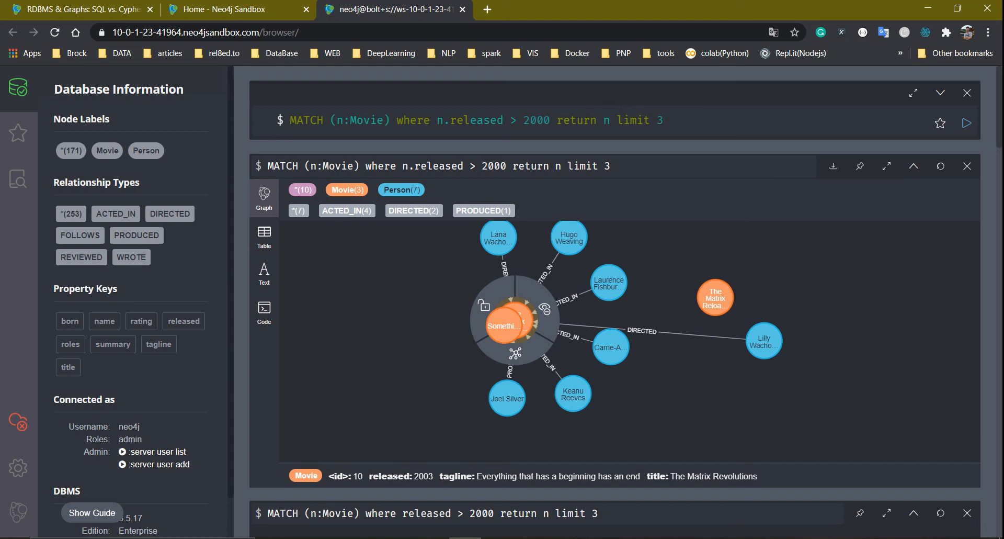
# Recall the DIRECTED query from the history and reverse its relationship to (n:Movie)<-[:DIRECTED]-(p:Person).
pyautogui.hotkey('ctrl', 'Up')
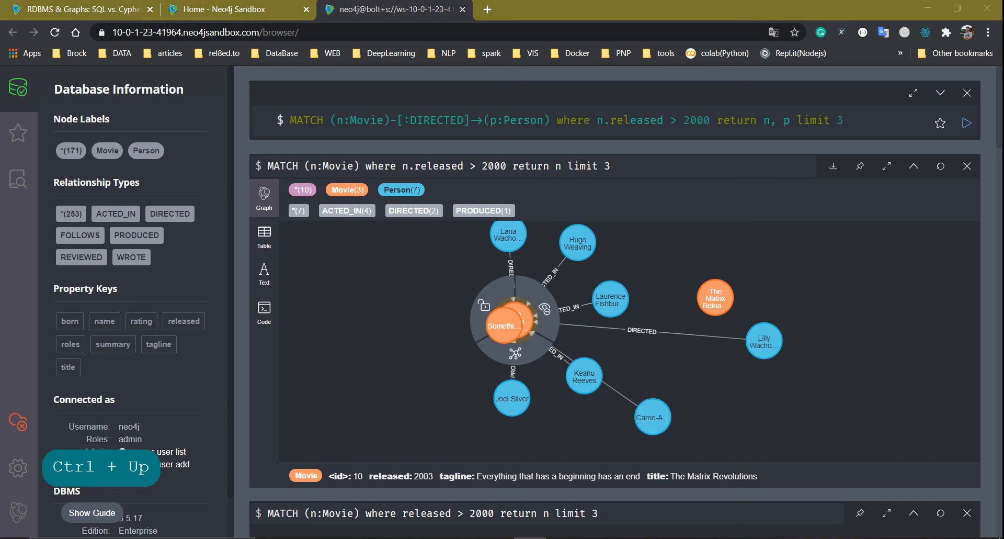
pyautogui.click(504, 127)
pyautogui.press('BackSpace')
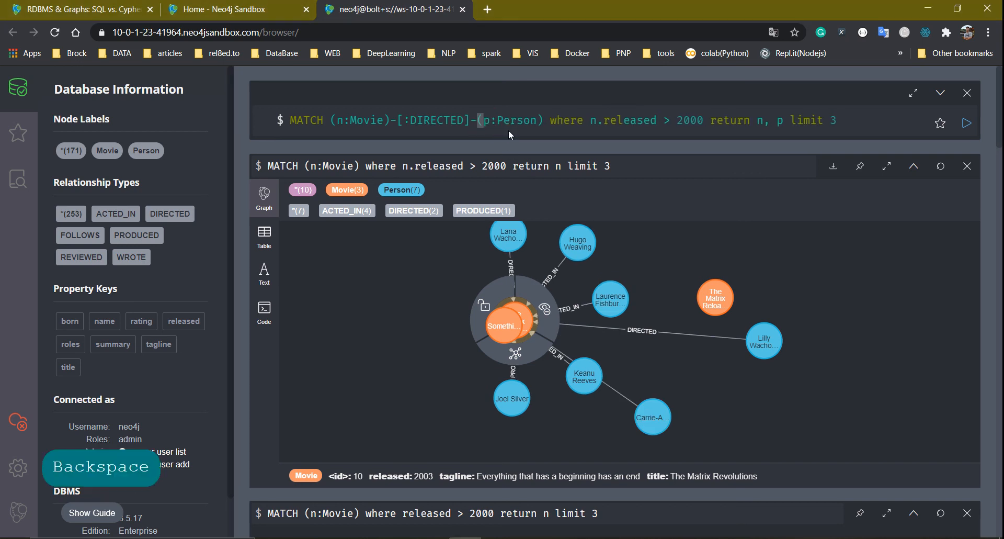
pyautogui.press('Left')
pyautogui.press('Left')
pyautogui.press('Left')
pyautogui.press('Left')
pyautogui.press('Left')
pyautogui.press('Left')
pyautogui.press('Left')
pyautogui.press('Left')
pyautogui.press('Left')
pyautogui.press('Left')
pyautogui.press('Left')
pyautogui.press('Left')
pyautogui.press('Left')
pyautogui.press('Left')
pyautogui.press('Right')
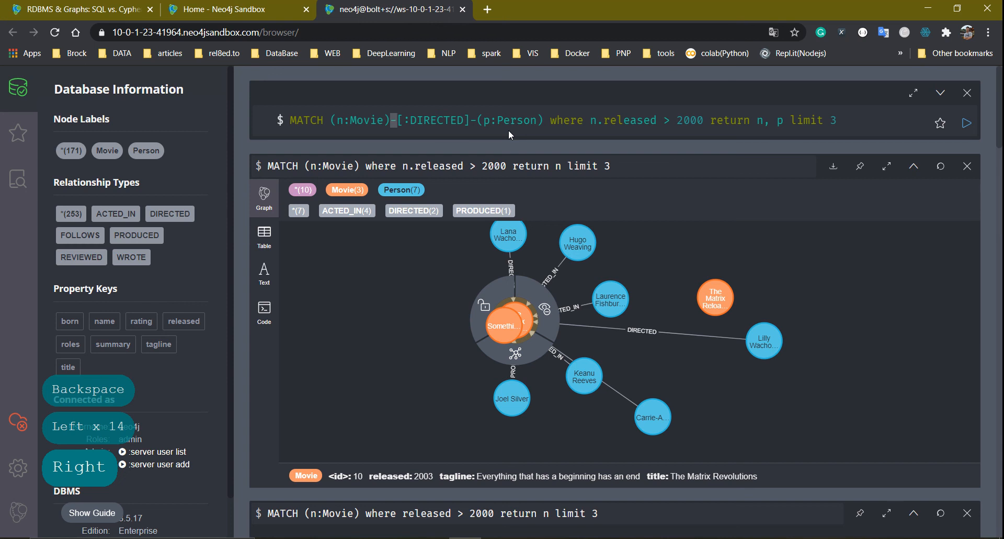
pyautogui.write('<')
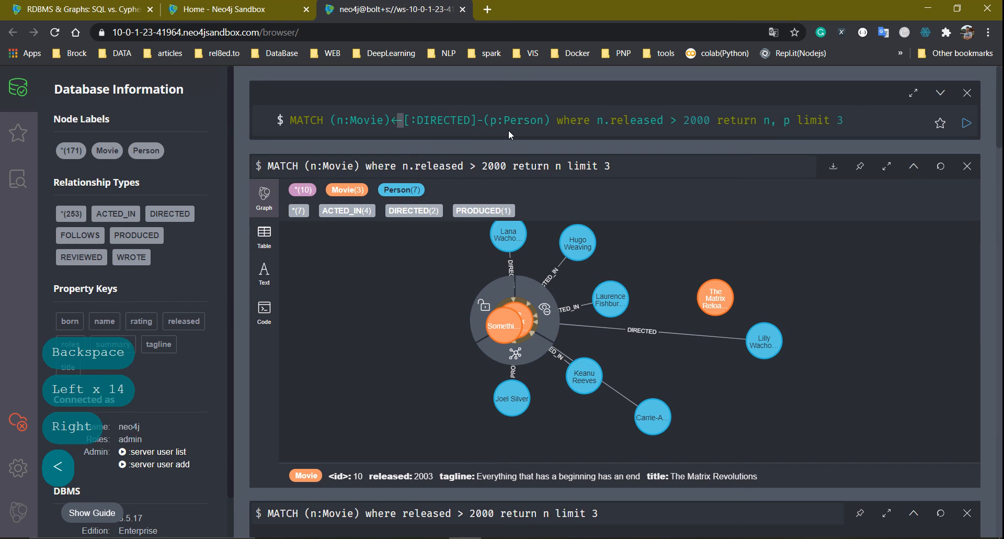
# Run the reversed DIRECTED query and pull its movie and director nodes apart in the result graph.
pyautogui.click(967, 123)
pyautogui.moveTo(578, 354); pyautogui.dragTo(414, 326)
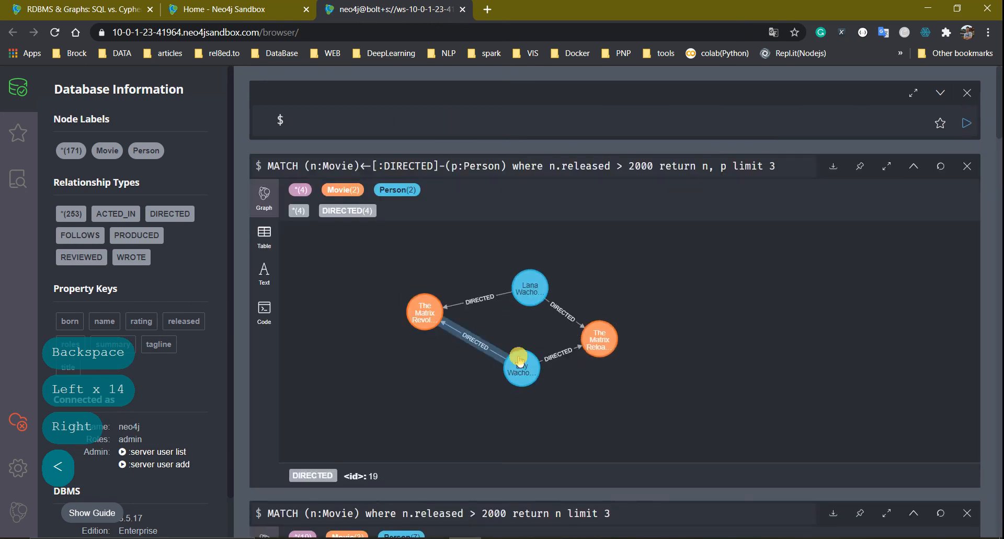
pyautogui.moveTo(595, 340); pyautogui.dragTo(560, 383)
pyautogui.moveTo(583, 315); pyautogui.dragTo(537, 259)
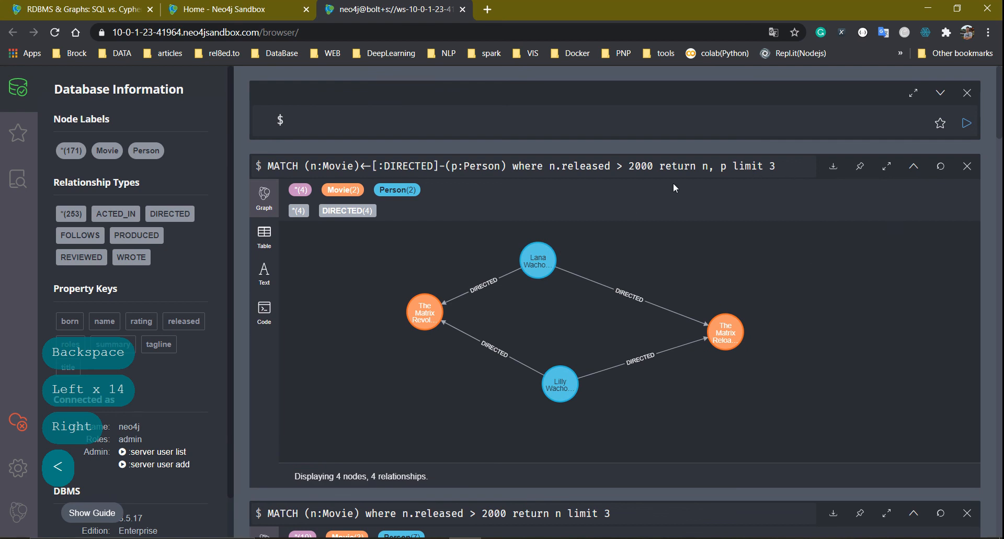
# Load the DIRECTED query back into the editor, set its limit to 10 and run it.
pyautogui.click(690, 165)
pyautogui.click(858, 122)
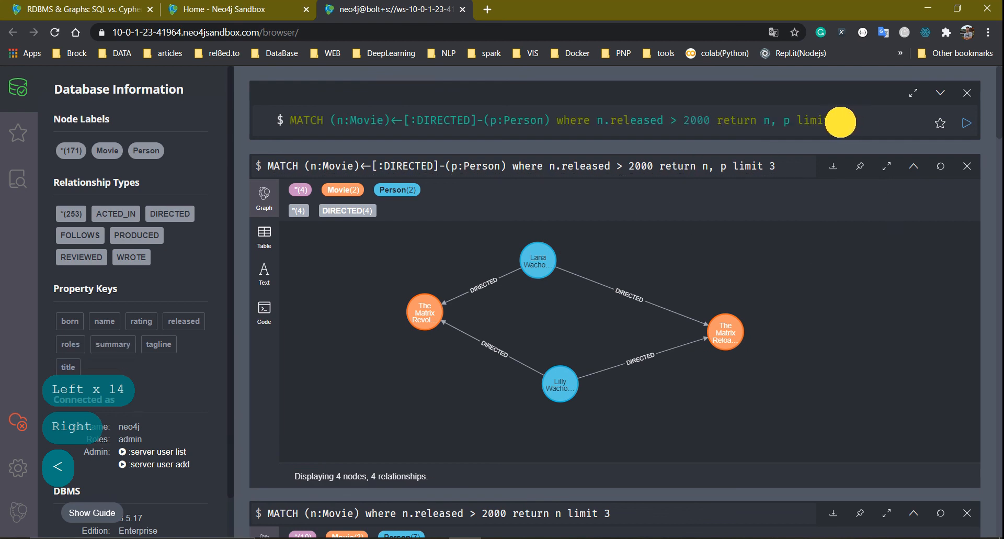
pyautogui.write('10')
pyautogui.press('Return')
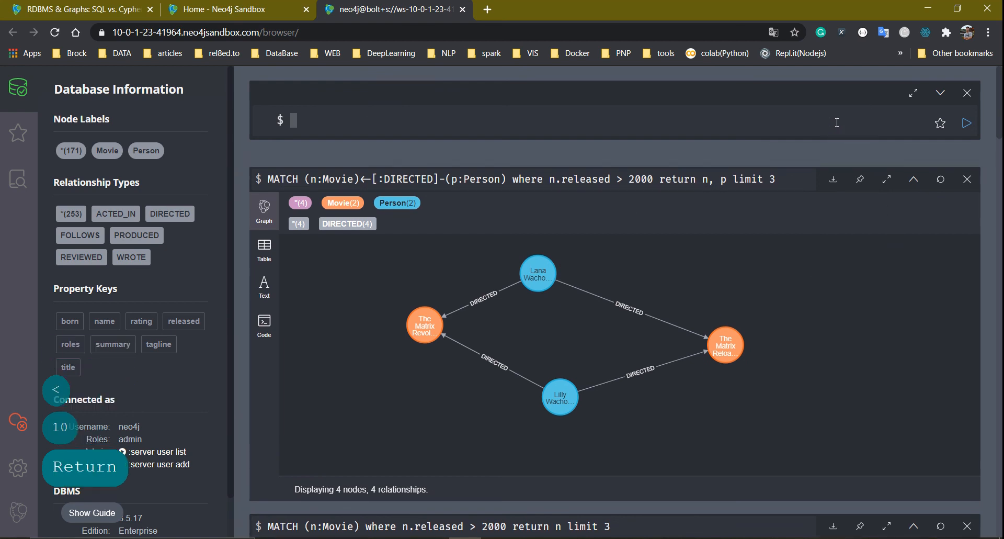
# Rearrange the movie and director nodes of the limit 10 result so that the separate clusters spread apart.
pyautogui.moveTo(601, 397); pyautogui.dragTo(582, 266)
pyautogui.moveTo(483, 314); pyautogui.dragTo(492, 314)
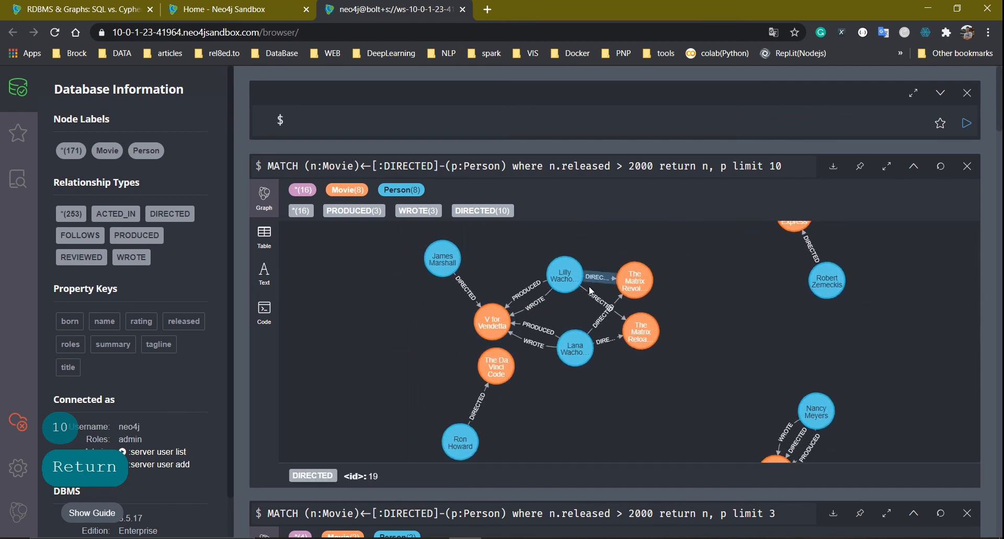
pyautogui.moveTo(809, 234); pyautogui.dragTo(712, 316)
pyautogui.moveTo(804, 443); pyautogui.dragTo(681, 377)
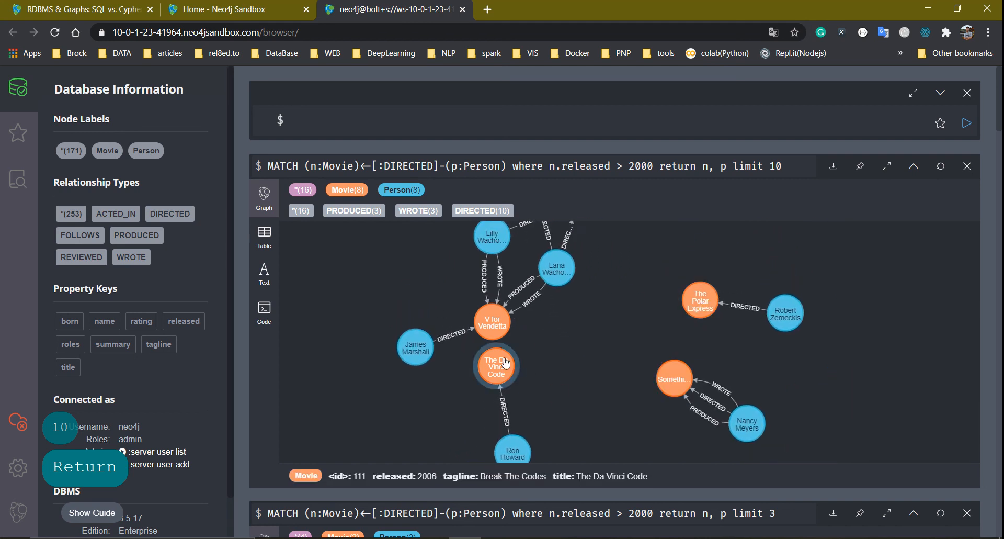
pyautogui.moveTo(503, 364); pyautogui.dragTo(589, 384)
pyautogui.moveTo(495, 317); pyautogui.dragTo(488, 367)
pyautogui.moveTo(471, 234); pyautogui.dragTo(585, 255)
pyautogui.moveTo(457, 290); pyautogui.dragTo(544, 325)
pyautogui.moveTo(649, 357); pyautogui.dragTo(588, 318)
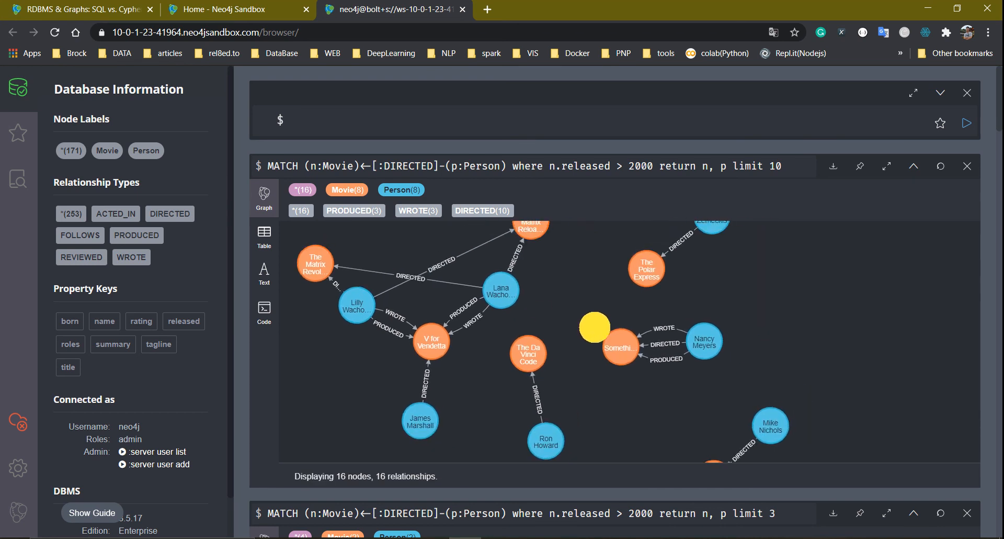
# Load the limit 10 query back, switch its filter variable from n to p, and inspect the Lilly Wachowski node's properties.
pyautogui.click(337, 168)
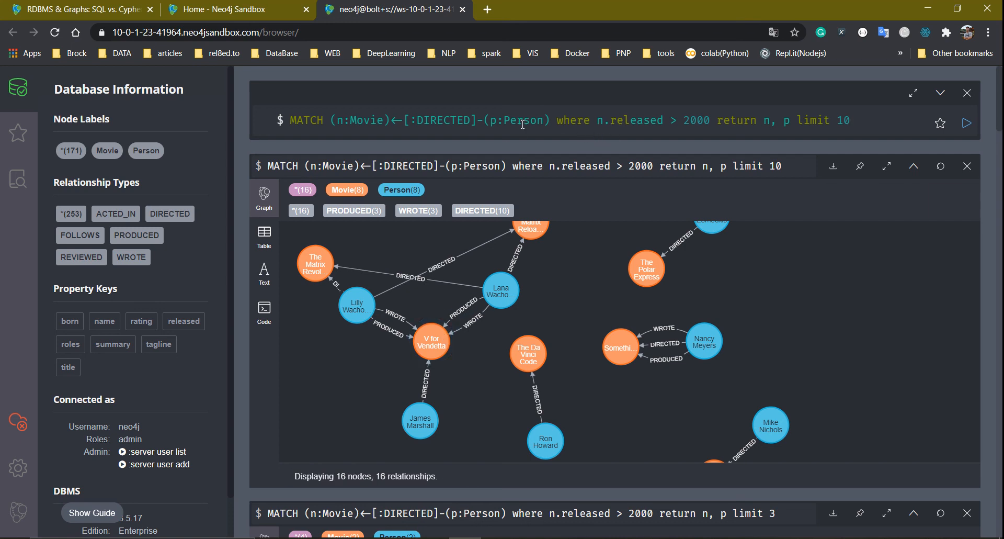
pyautogui.click(608, 121)
pyautogui.press('BackSpace')
pyautogui.write('p')
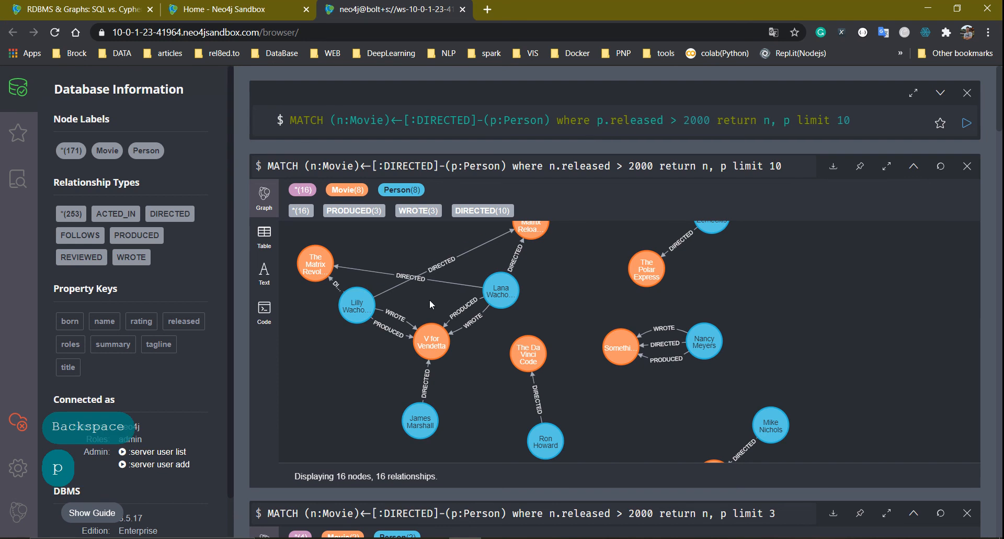
pyautogui.click(356, 304)
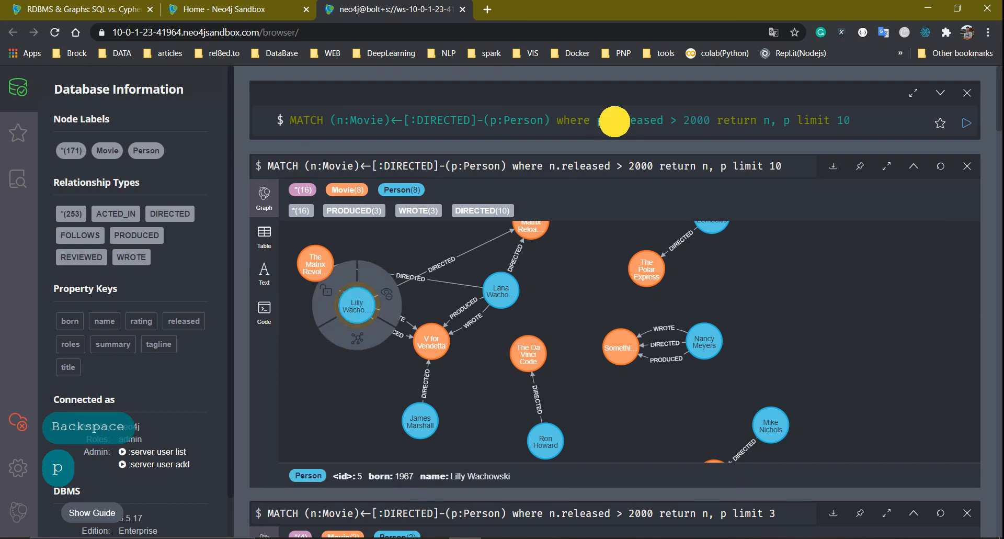
# Replace the released property in the where clause with born so that it filters on p.born.
pyautogui.doubleClick(618, 121)
pyautogui.write('b')
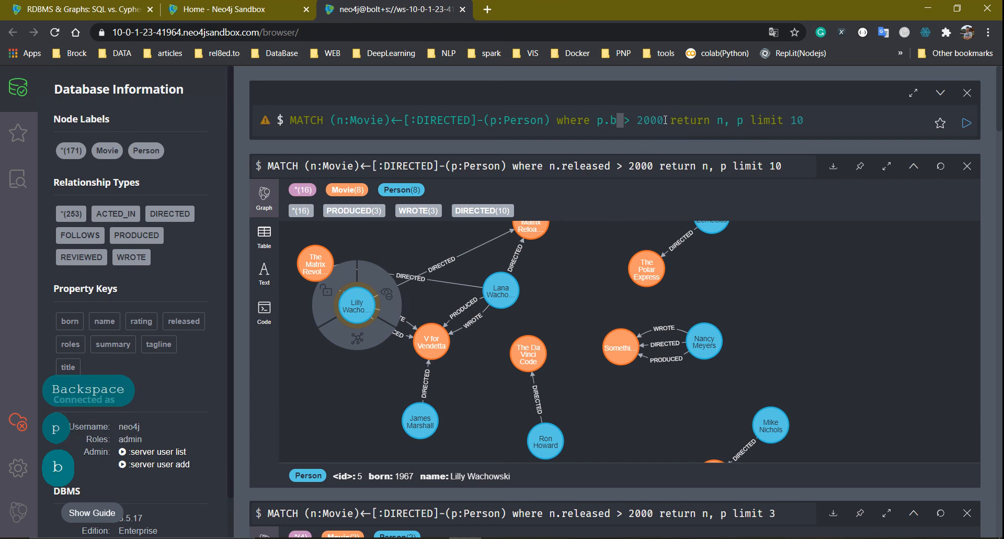
pyautogui.write('ro')
pyautogui.press('BackSpace')
pyautogui.press('BackSpace')
pyautogui.write('or')
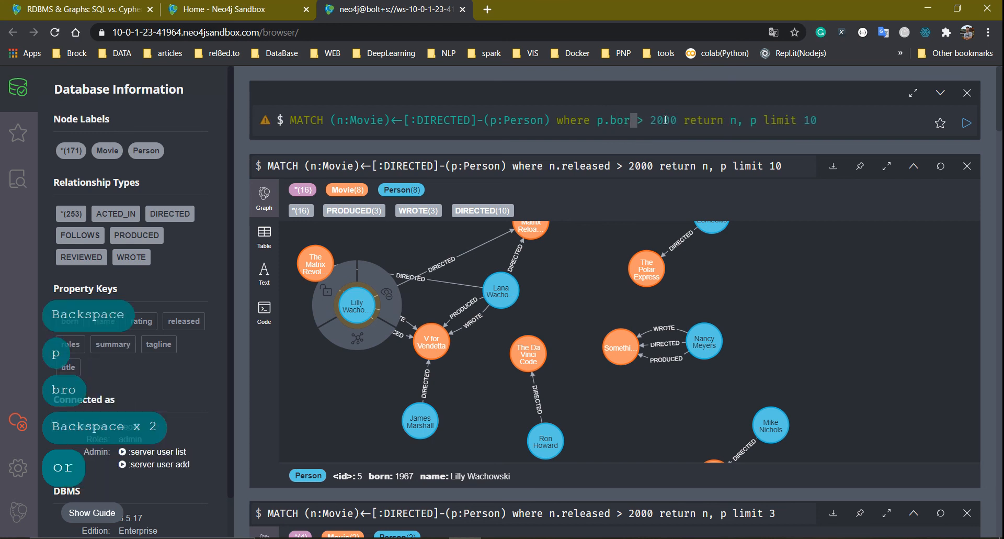
pyautogui.write('n')
# Change the comparison operator after p.born to <.
pyautogui.press('Right')
pyautogui.press('Right')
pyautogui.press('Right')
pyautogui.press('Right')
pyautogui.press('Right')
pyautogui.press('Left')
pyautogui.press('Left')
pyautogui.press('Left')
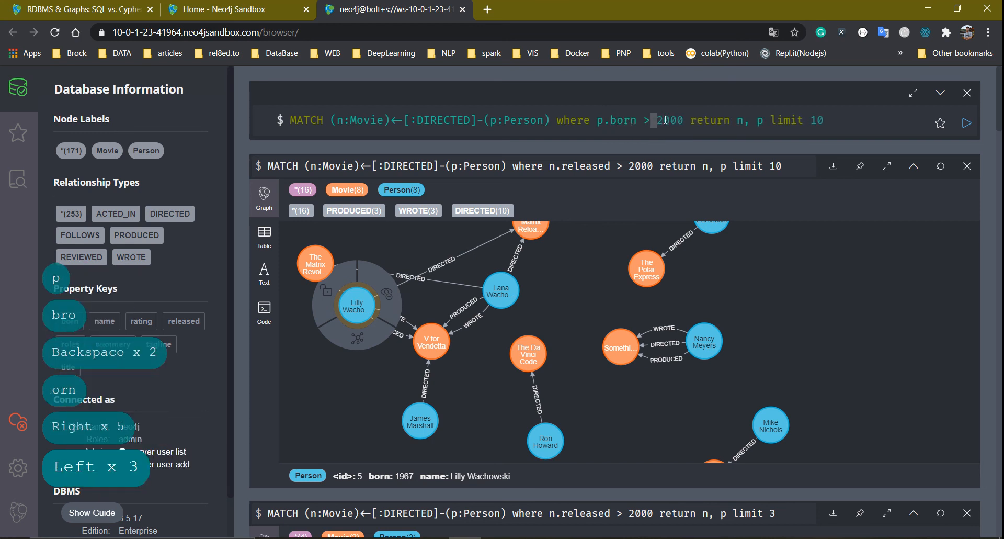
pyautogui.press('BackSpace')
pyautogui.write('<')
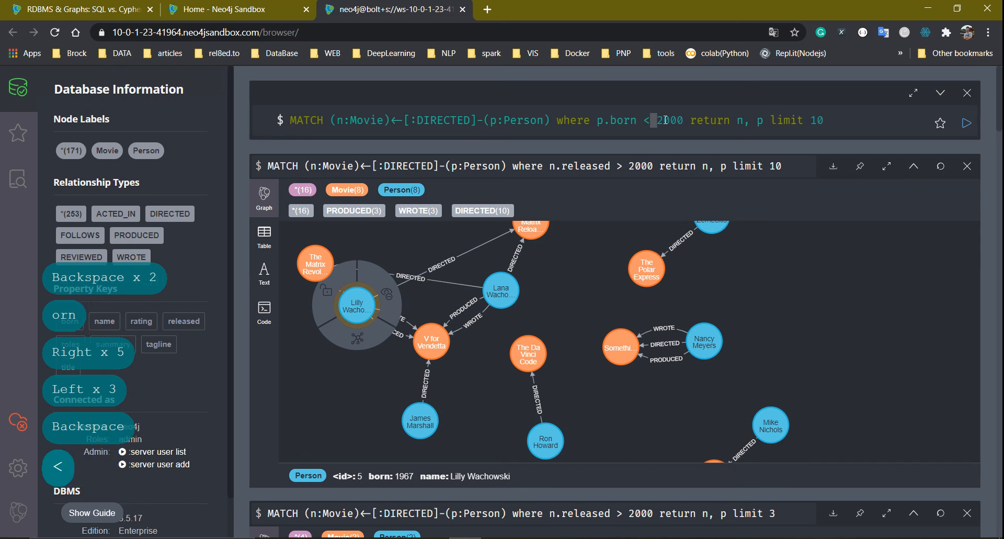
# Set the birth year in the where clause to 1967 and run the query.
pyautogui.press('Right')
pyautogui.press('Right')
pyautogui.press('Right')
pyautogui.press('Right')
pyautogui.press('Right')
pyautogui.press('Right')
pyautogui.press('Left')
pyautogui.press('BackSpace')
pyautogui.press('BackSpace')
pyautogui.press('BackSpace')
pyautogui.press('BackSpace')
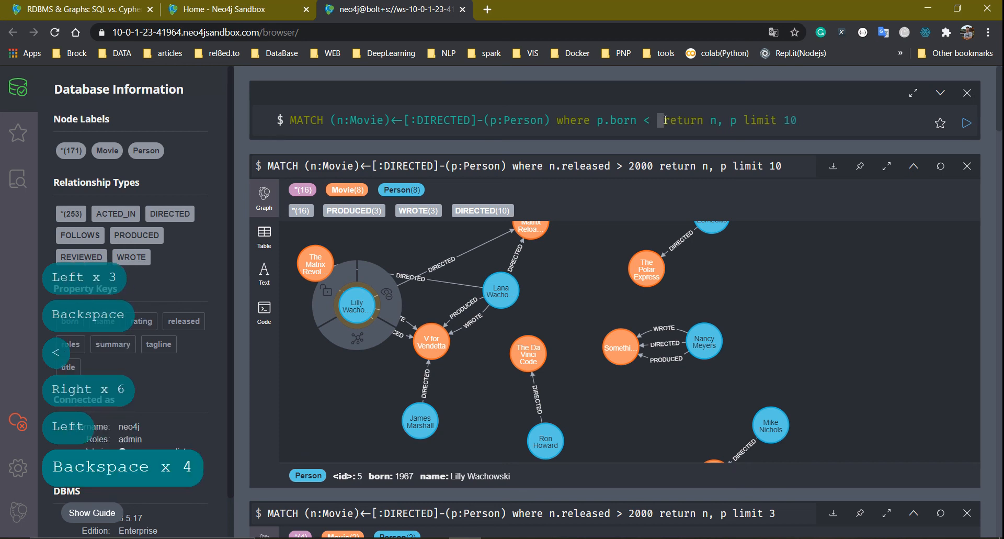
pyautogui.write('1967')
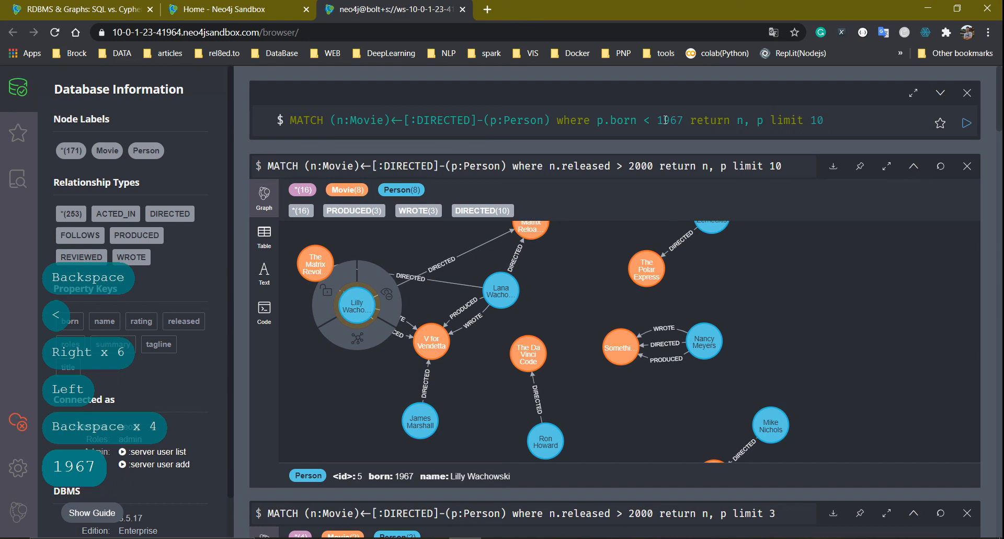
pyautogui.click(966, 123)
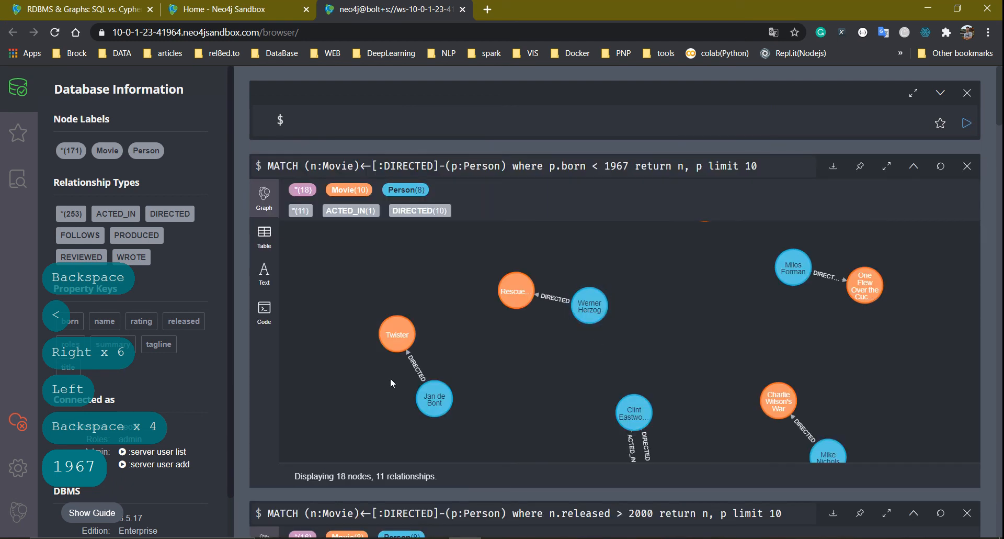
# Pull the Jan de Bont and Werner Herzog nodes apart and load the p.born < 1967 query back into the editor.
pyautogui.moveTo(425, 407); pyautogui.dragTo(576, 370)
pyautogui.moveTo(581, 287); pyautogui.dragTo(565, 341)
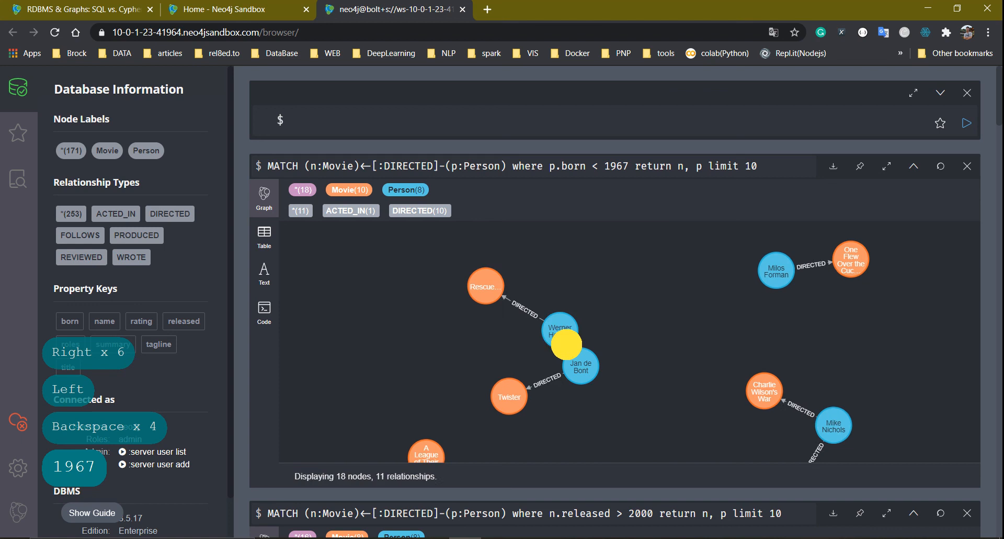
pyautogui.click(578, 165)
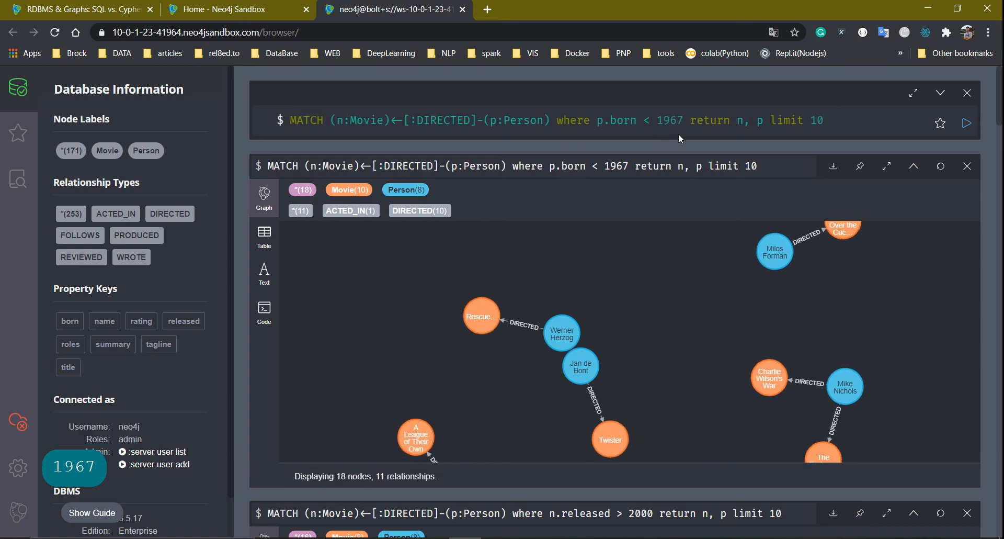
pyautogui.moveTo(580, 366); pyautogui.dragTo(650, 333)
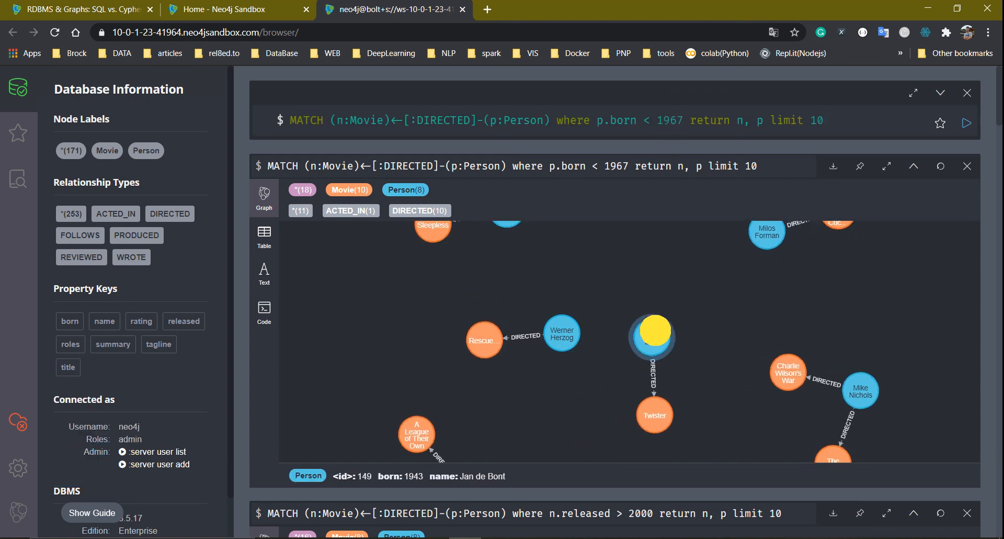
pyautogui.moveTo(564, 342); pyautogui.dragTo(448, 319)
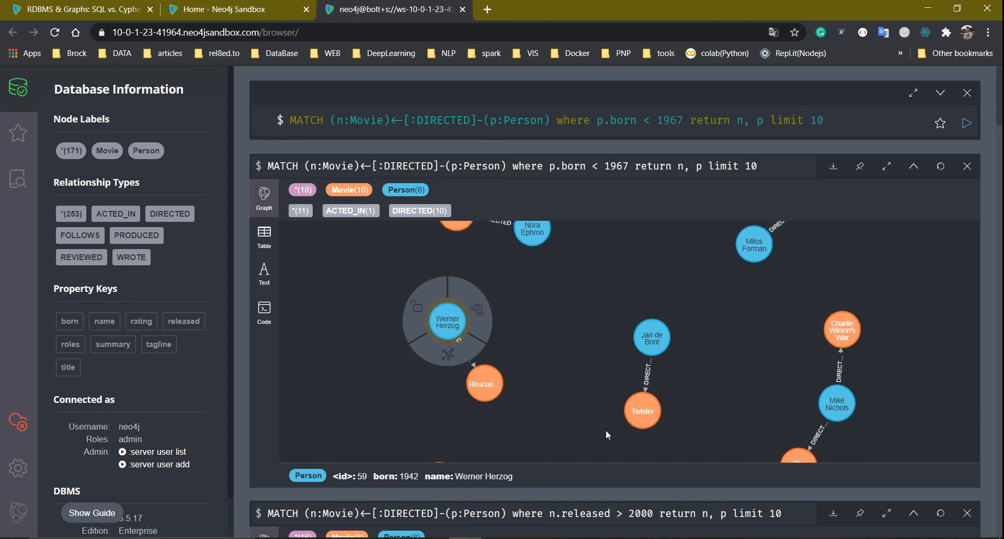